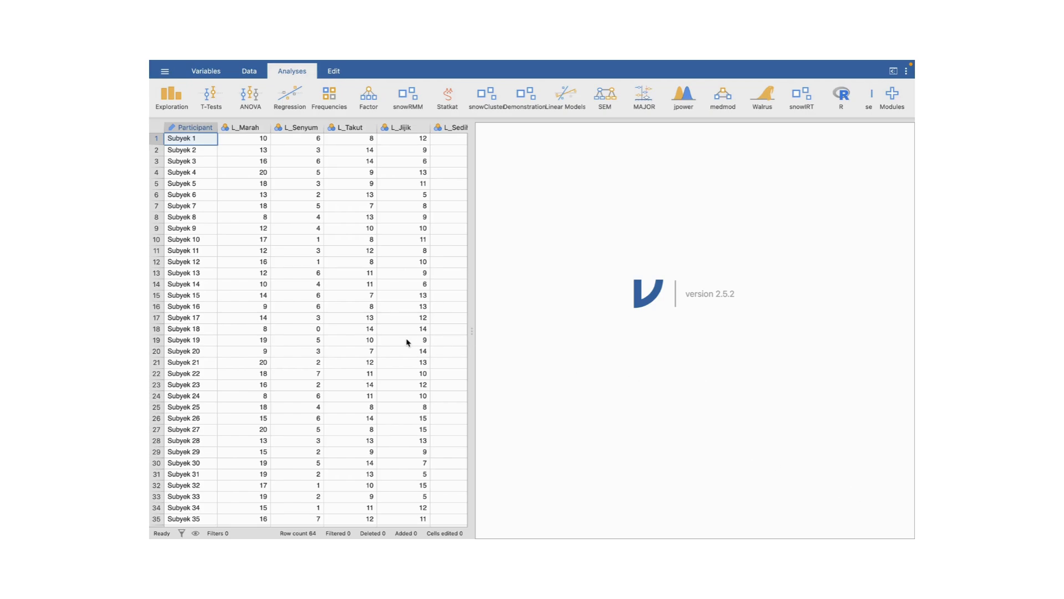
Step: Review the dataset's columns from Participant to P_Sedih and open the list of variables
{"action": "scroll", "coordinate": [407, 342], "scroll_direction": "right", "scroll_amount": 10}
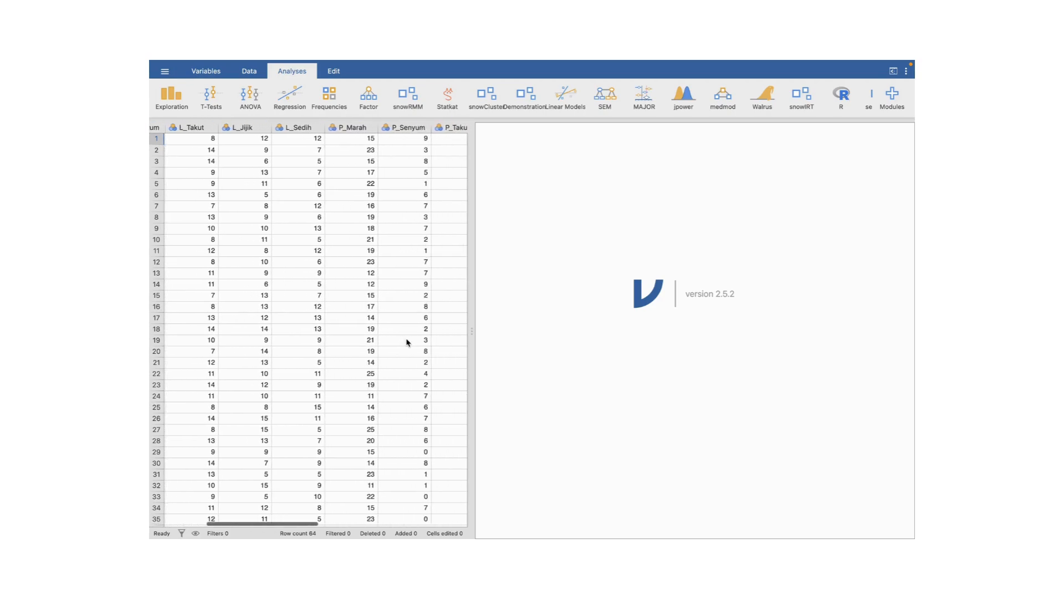
{"action": "scroll", "coordinate": [407, 342], "scroll_direction": "right", "scroll_amount": 2}
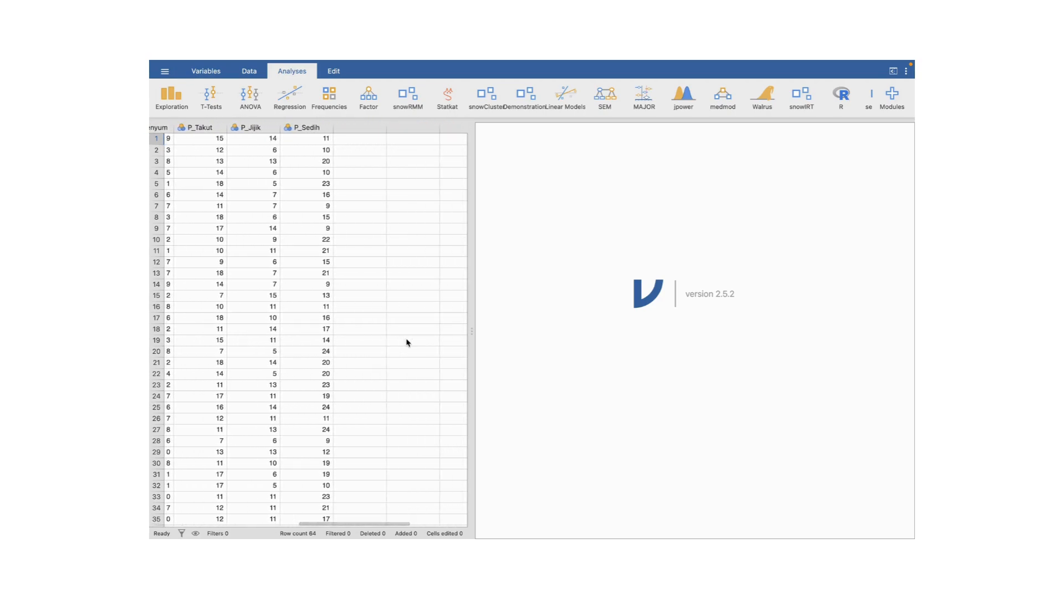
{"action": "scroll", "coordinate": [407, 342], "scroll_direction": "left", "scroll_amount": 12}
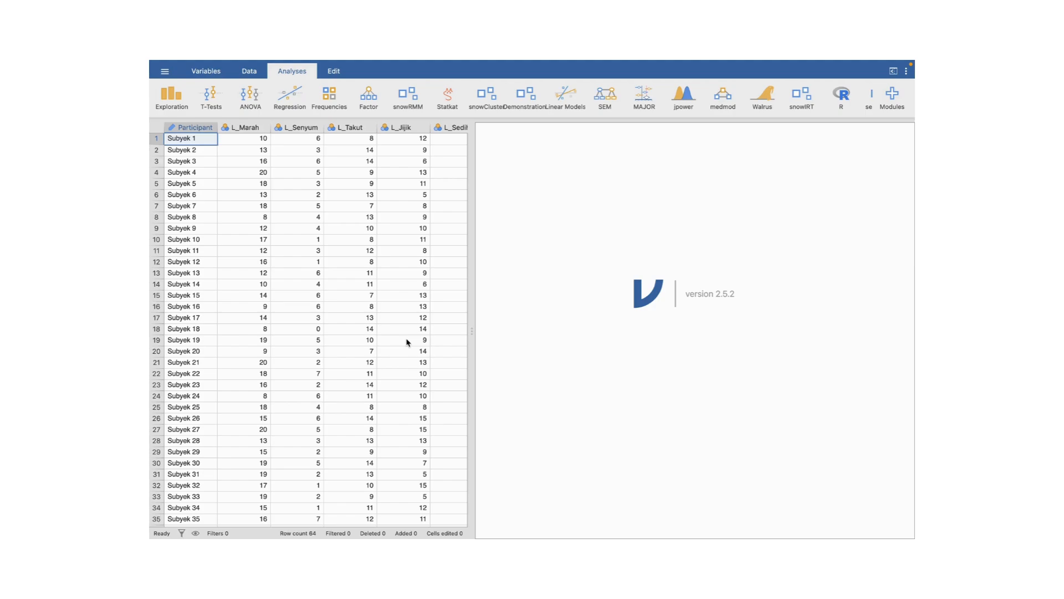
{"action": "left_click", "coordinate": [206, 71]}
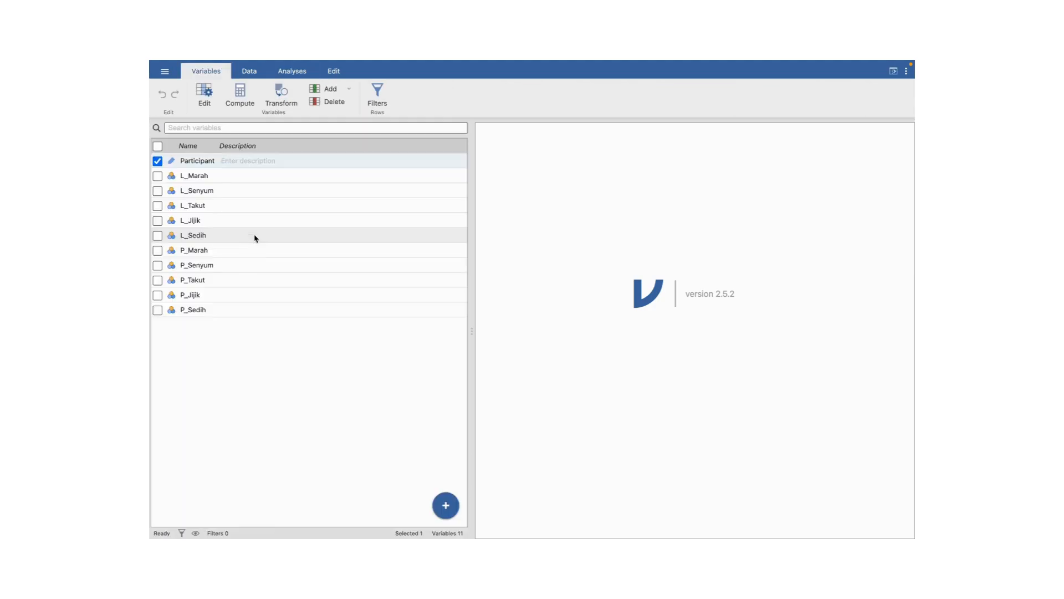
{"action": "left_click", "coordinate": [157, 176]}
{"action": "left_click", "coordinate": [157, 191]}
{"action": "left_click", "coordinate": [158, 205]}
{"action": "left_click", "coordinate": [158, 222]}
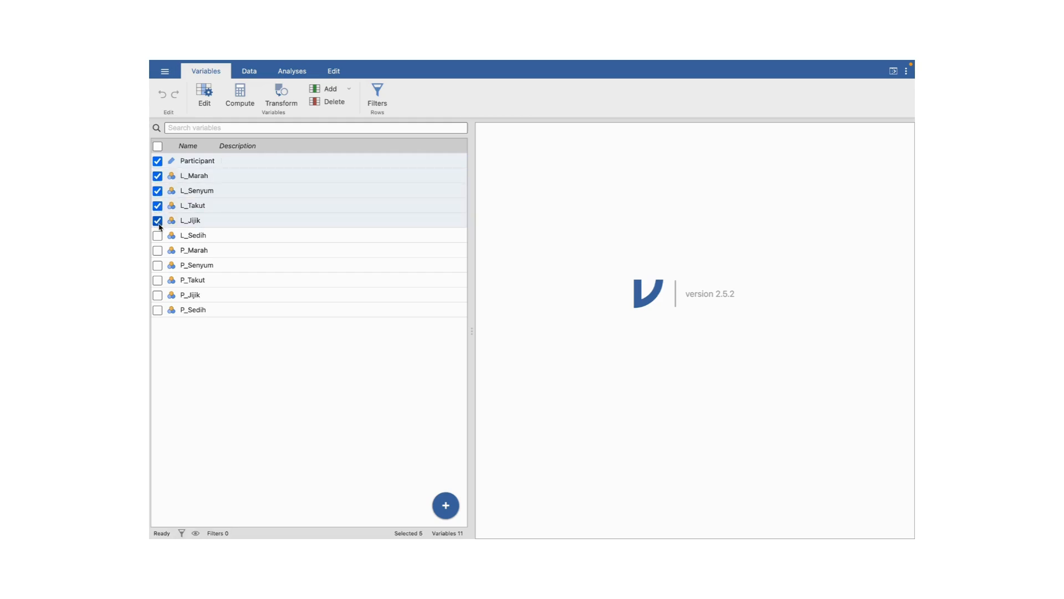
{"action": "left_click", "coordinate": [158, 250]}
{"action": "left_click", "coordinate": [158, 235]}
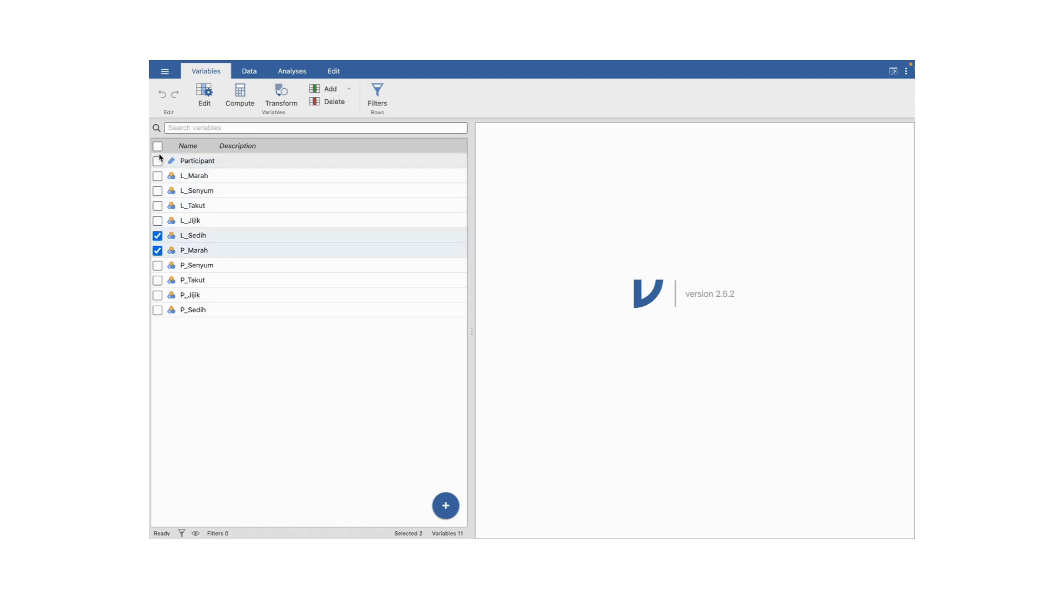
Step: Set the measure type of all variables except Participant to Continuous
{"action": "left_click", "coordinate": [158, 146]}
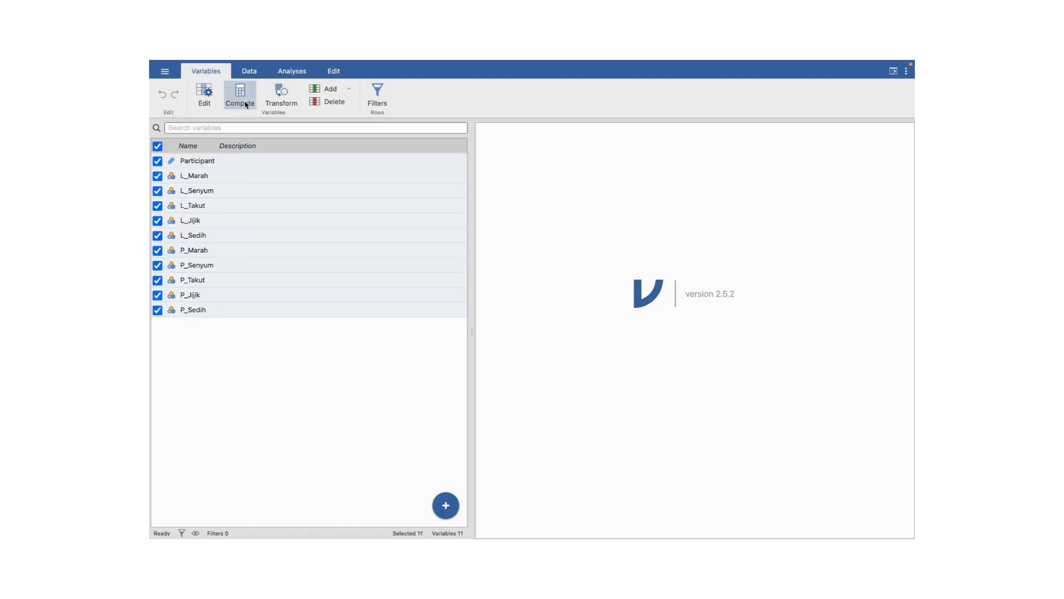
{"action": "left_click", "coordinate": [211, 97]}
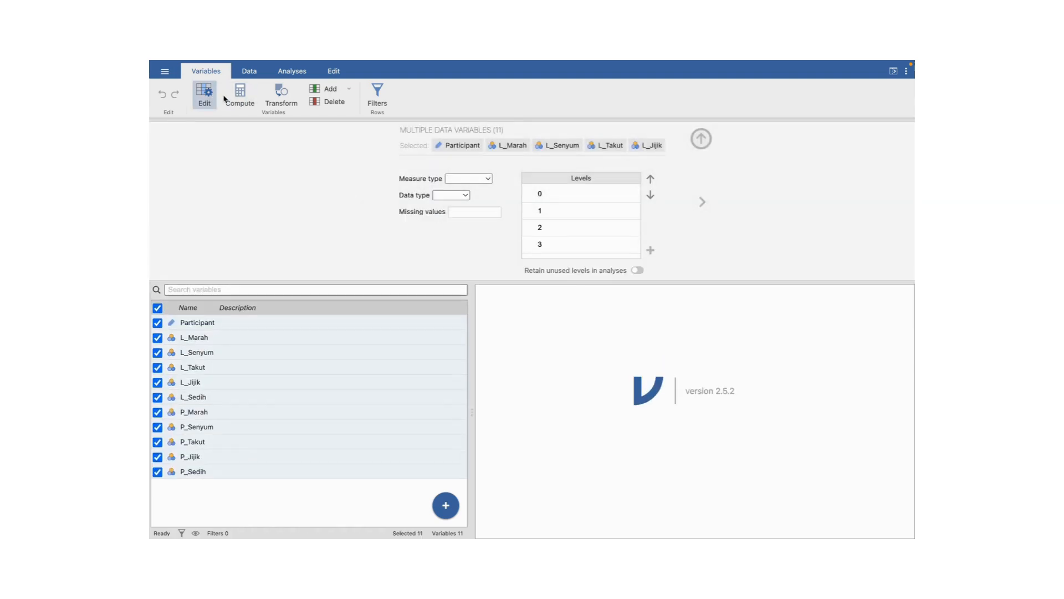
{"action": "left_click", "coordinate": [157, 323]}
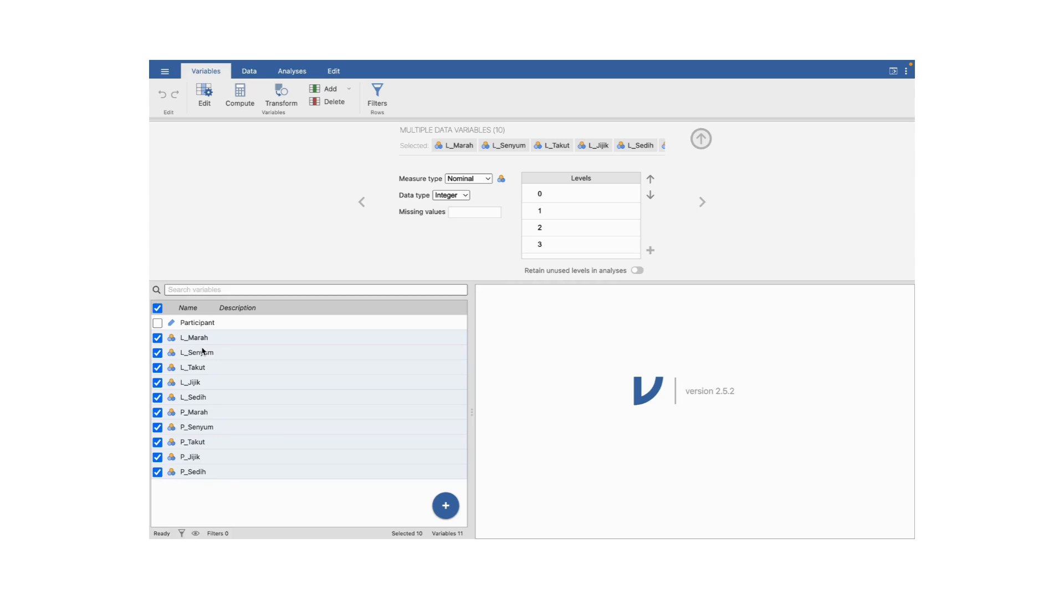
{"action": "left_click", "coordinate": [477, 183]}
{"action": "left_click", "coordinate": [484, 219]}
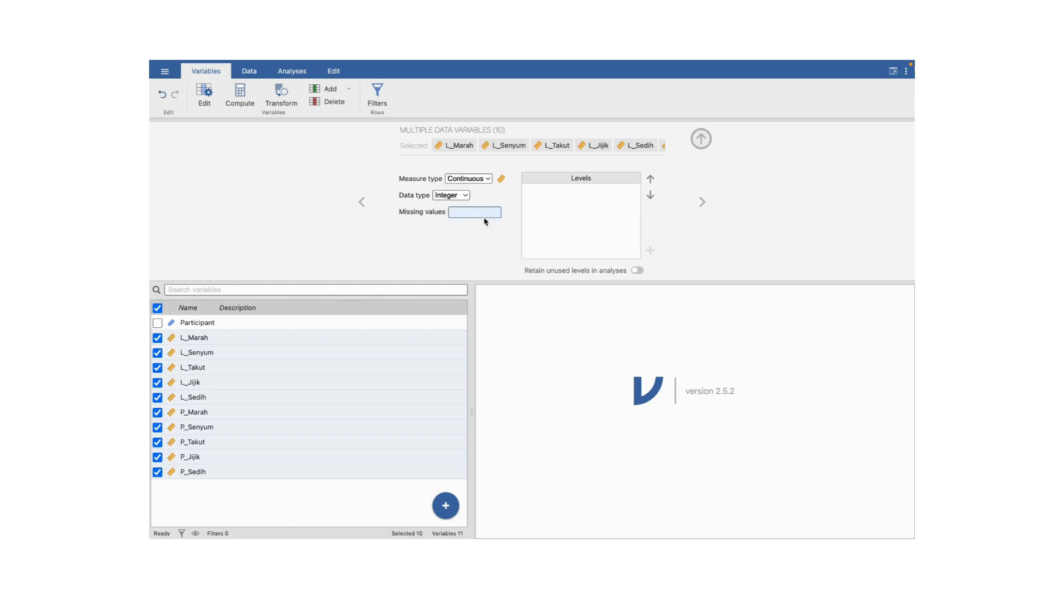
{"action": "left_click", "coordinate": [702, 143]}
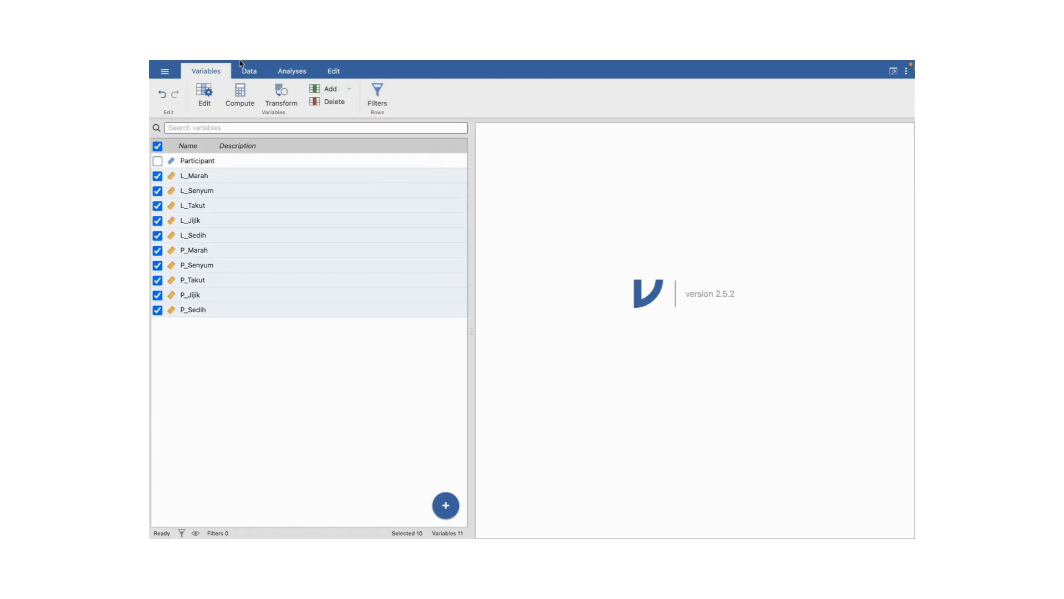
Step: Check the updated variables in the data sheet and create a Repeated Measures ANOVA
{"action": "left_click", "coordinate": [250, 76]}
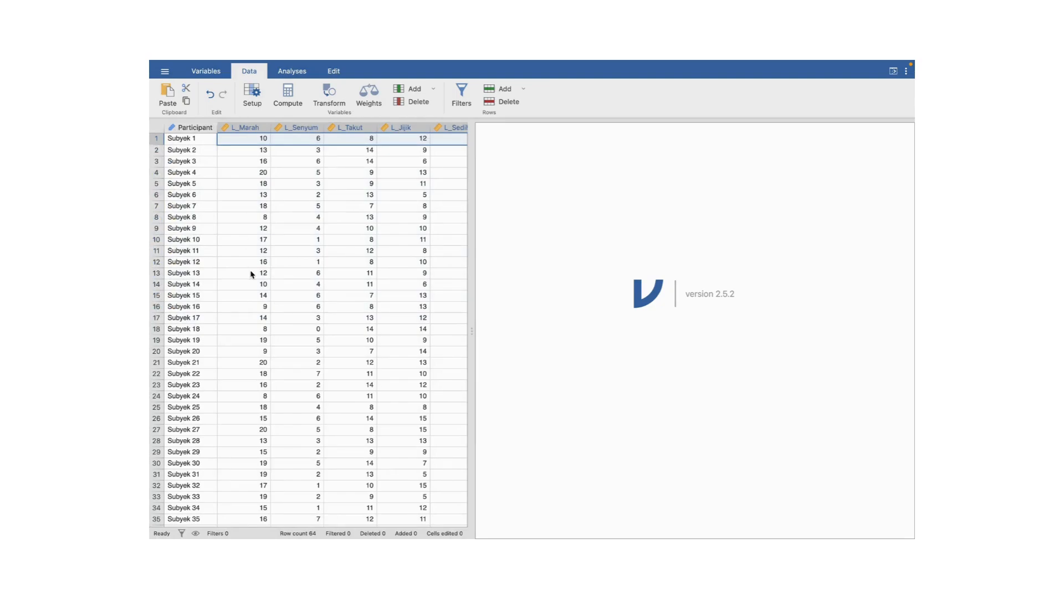
{"action": "left_click", "coordinate": [291, 72]}
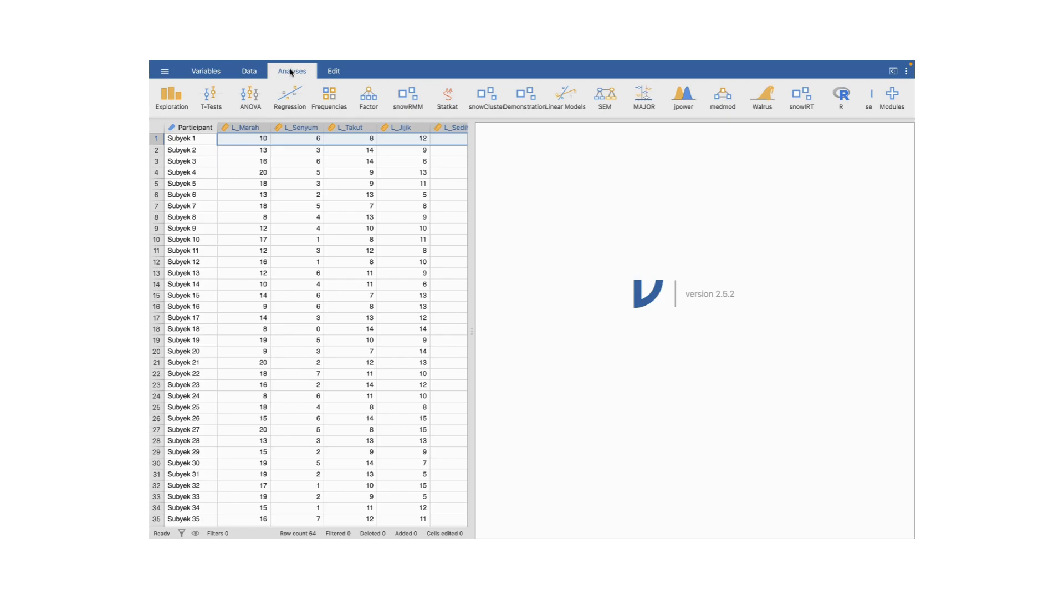
{"action": "left_click", "coordinate": [249, 112]}
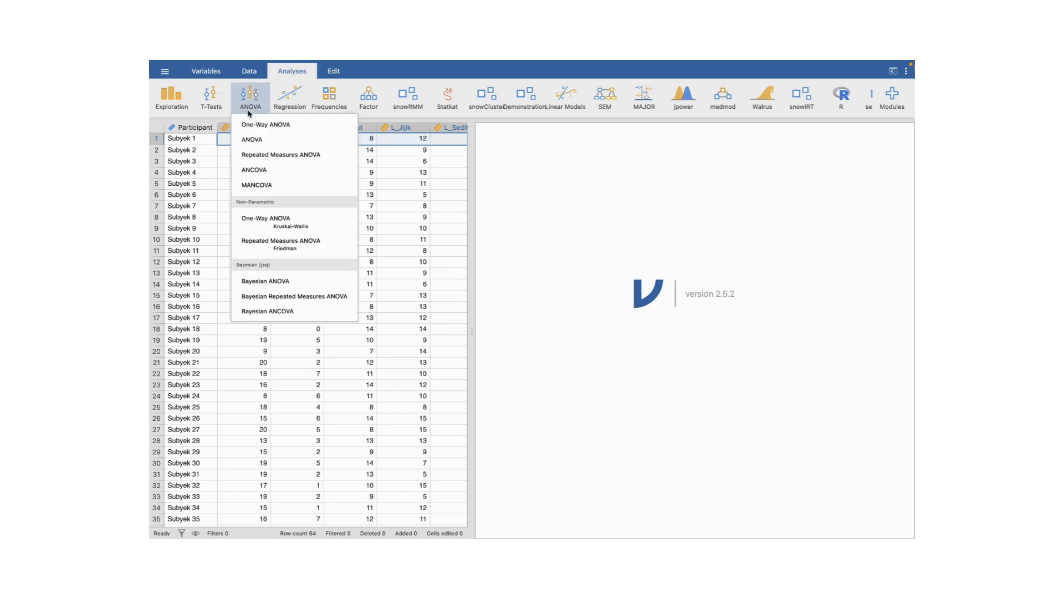
{"action": "left_click", "coordinate": [293, 158]}
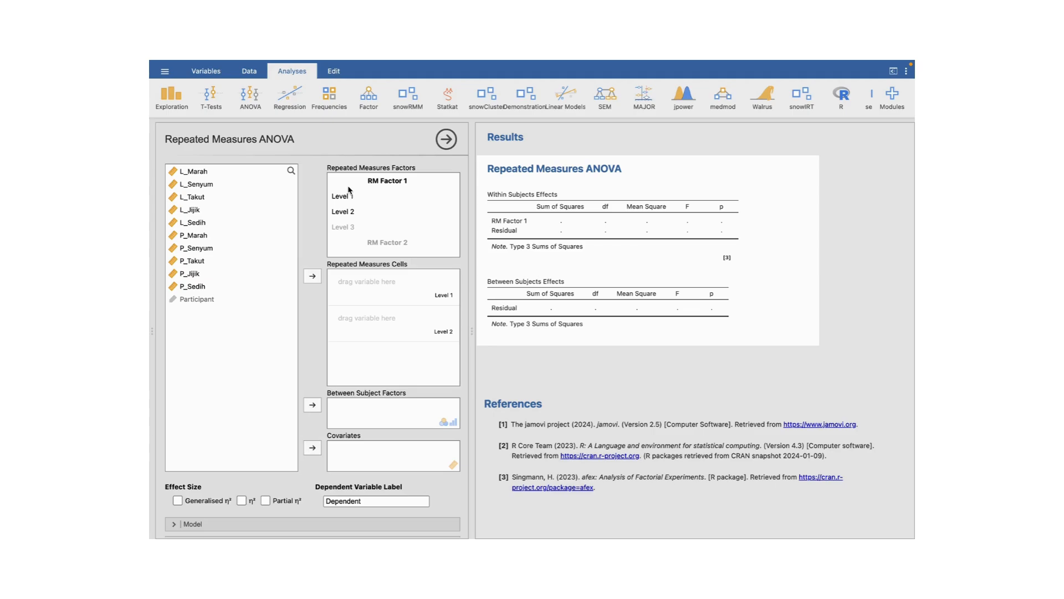
Step: Name the first repeated measures factor gender and its two levels L and P
{"action": "left_click", "coordinate": [392, 185]}
{"action": "type", "text": "gender"}
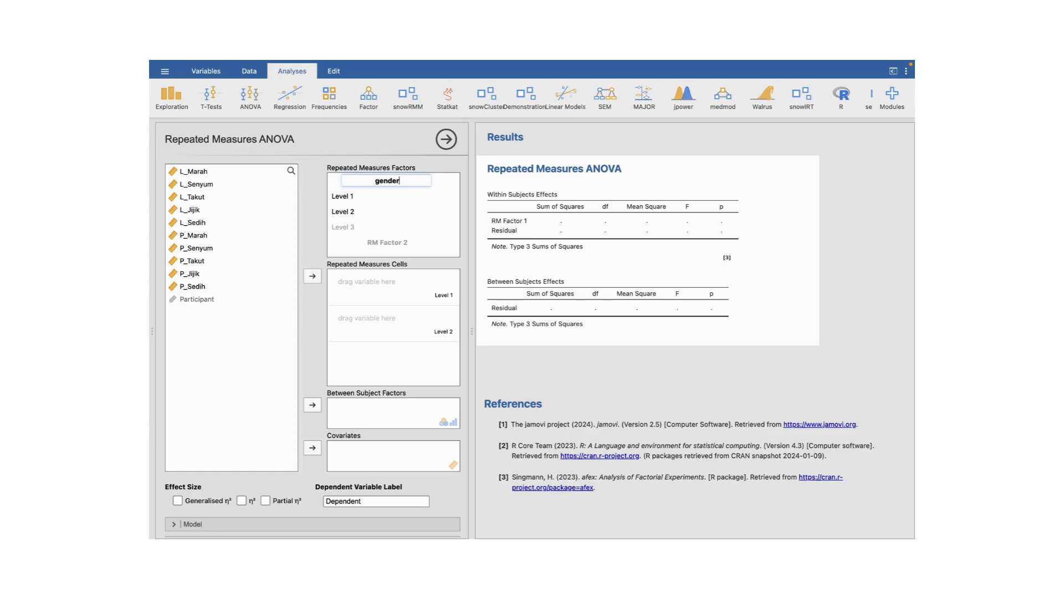
{"action": "left_click", "coordinate": [348, 199]}
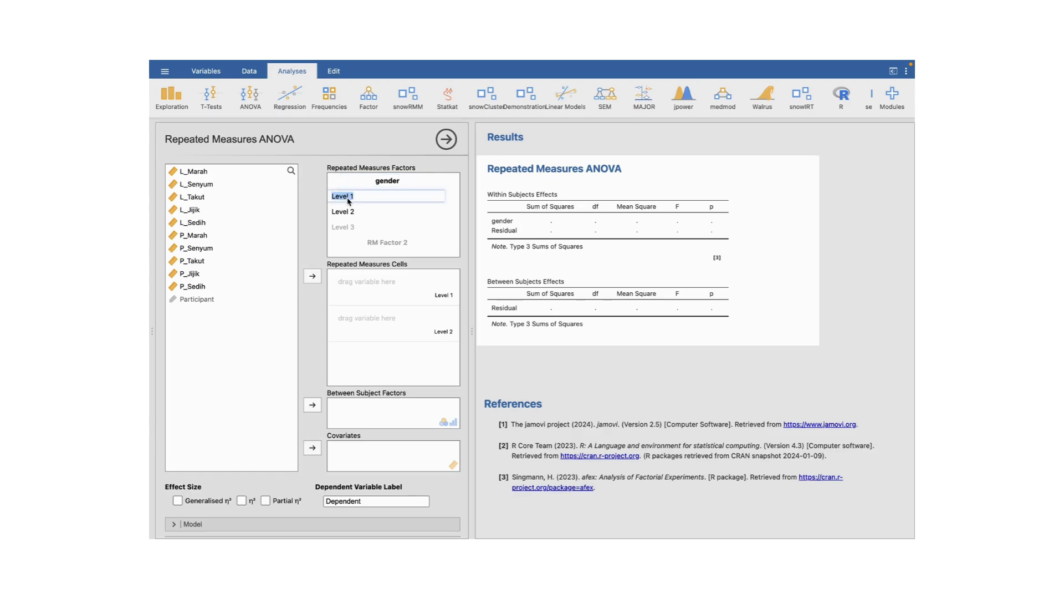
{"action": "type", "text": "L"}
{"action": "key", "text": "Tab"}
{"action": "type", "text": "P"}
{"action": "key", "text": "BackSpace"}
{"action": "type", "text": "P"}
Step: Add a second repeated measures factor Ekspresi with the levels Marah, Senyum, Takut, Jijik and Sedih
{"action": "left_click", "coordinate": [397, 242]}
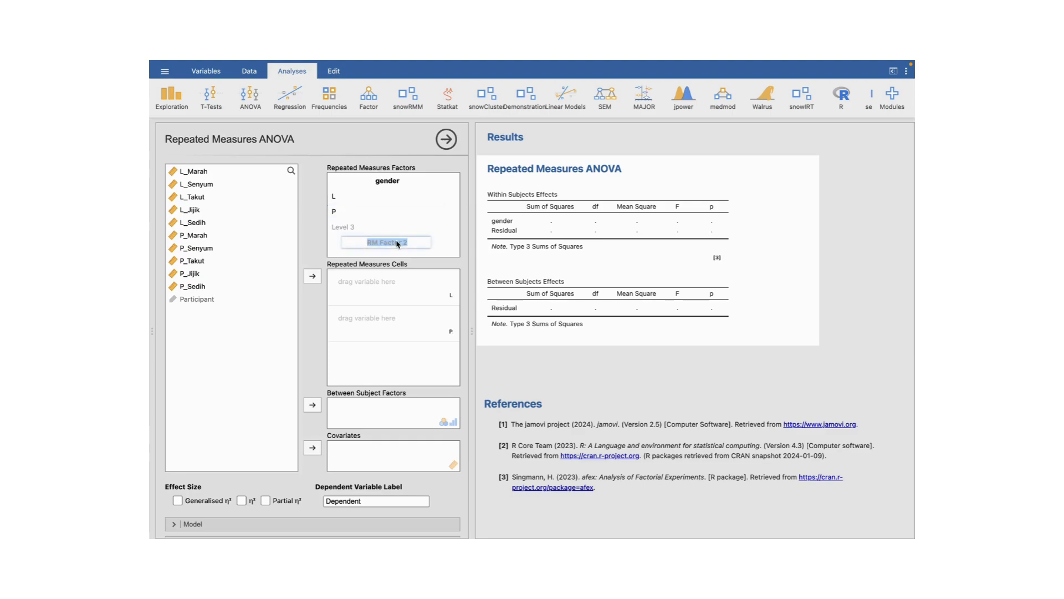
{"action": "type", "text": "Ekspresi"}
{"action": "key", "text": "Return"}
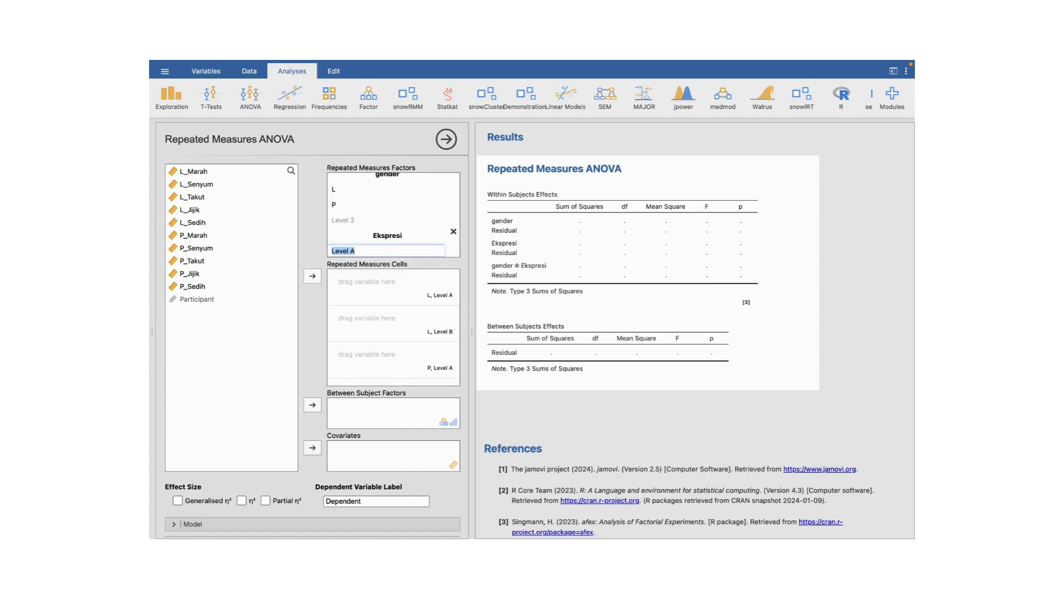
{"action": "type", "text": "Marah"}
{"action": "key", "text": "Return"}
{"action": "type", "text": "Senyum"}
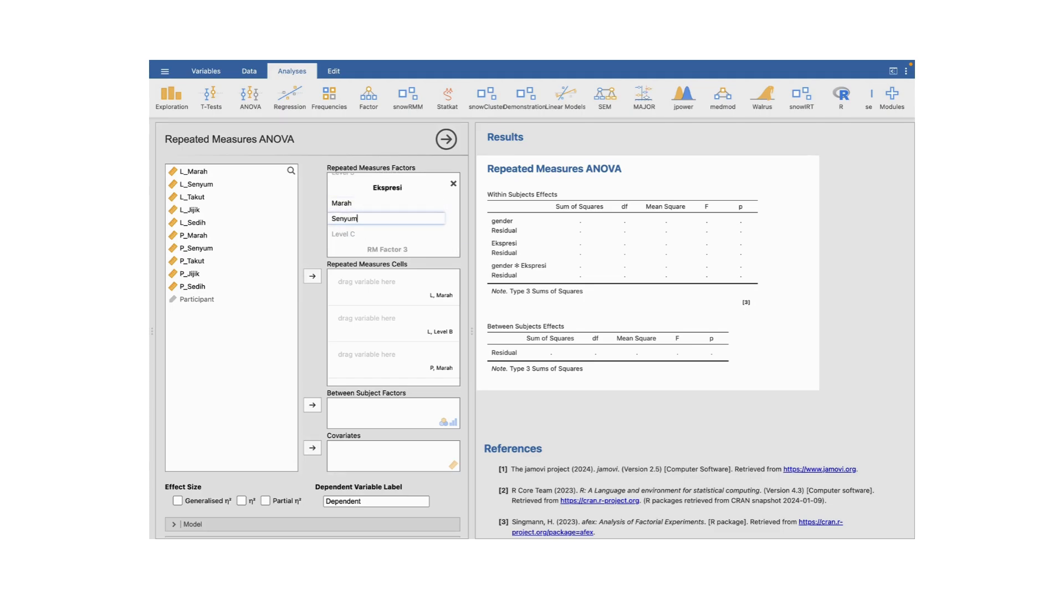
{"action": "key", "text": "Return"}
{"action": "type", "text": "Takut"}
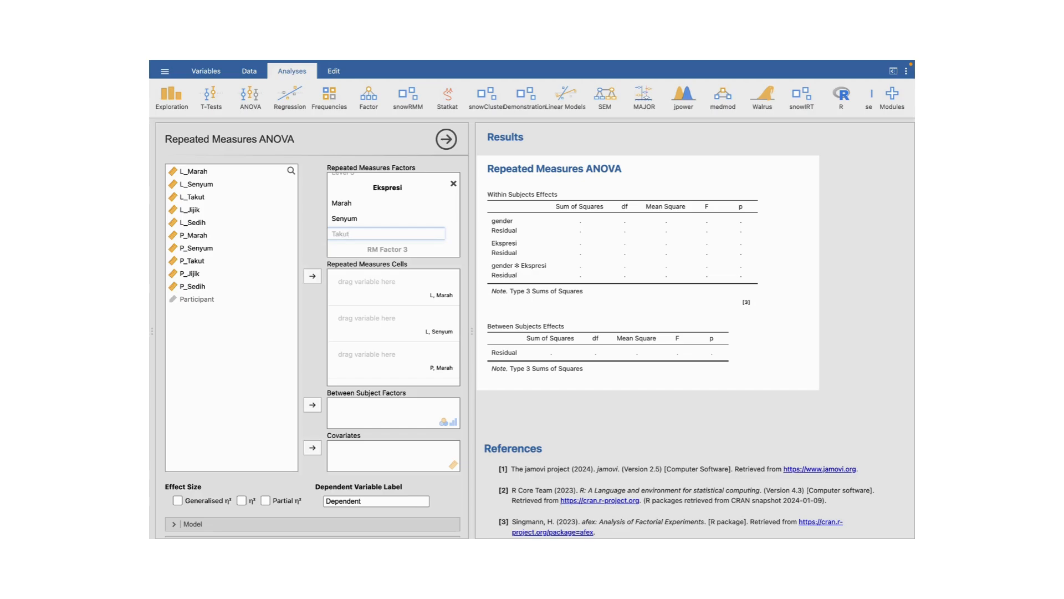
{"action": "key", "text": "Return"}
{"action": "type", "text": "Jijik"}
{"action": "key", "text": "Return"}
{"action": "type", "text": "Sedih"}
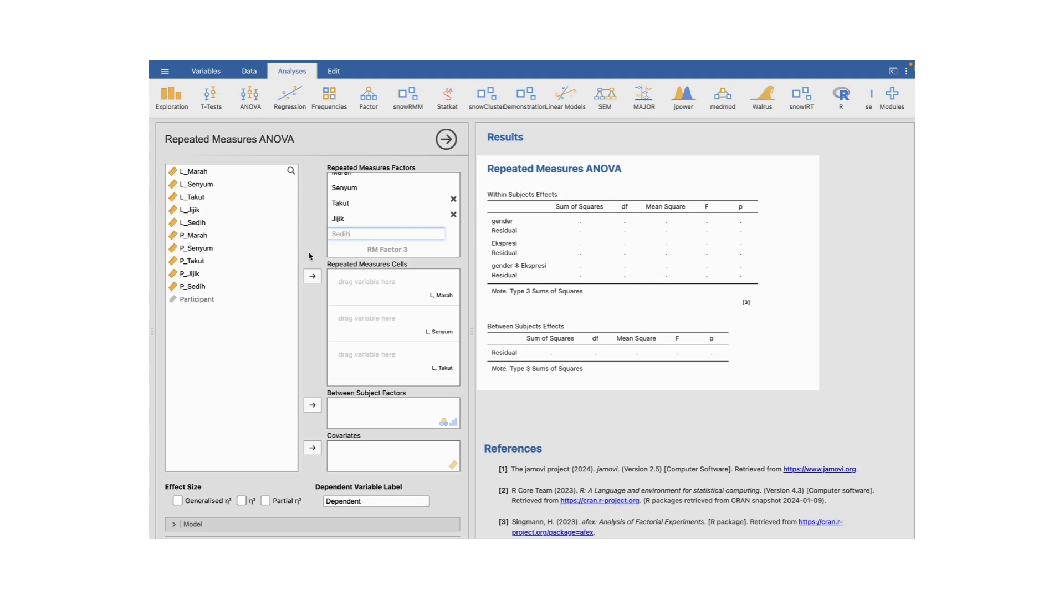
{"action": "key", "text": "Return"}
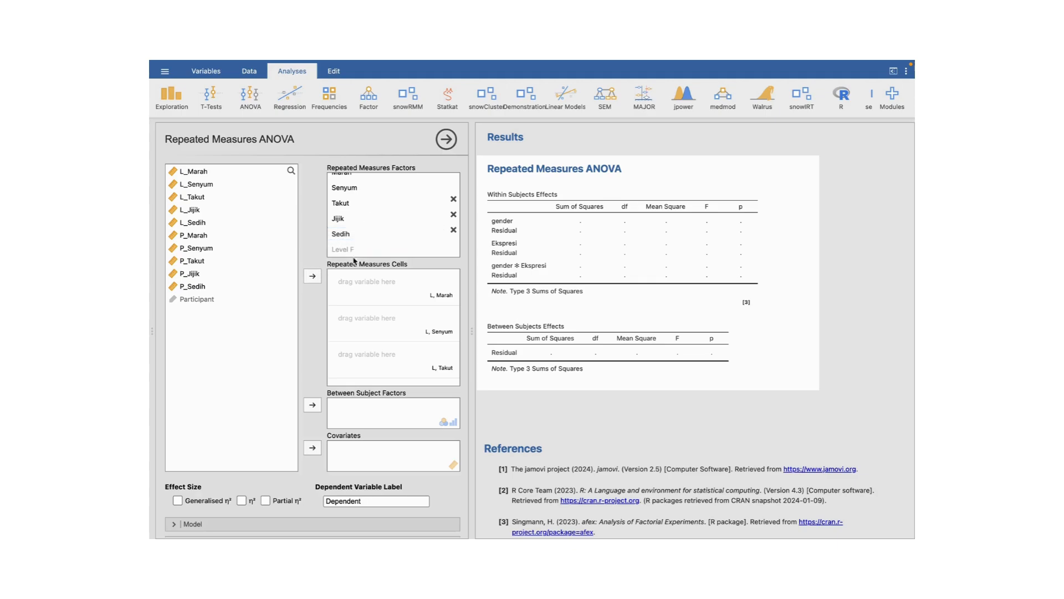
Step: Assign the ten variables from L_Marah to P_Sedih in order to the repeated measures cells
{"action": "scroll", "coordinate": [417, 293], "scroll_direction": "down", "scroll_amount": 5}
{"action": "scroll", "coordinate": [417, 294], "scroll_direction": "up", "scroll_amount": 5}
{"action": "left_click", "coordinate": [189, 174]}
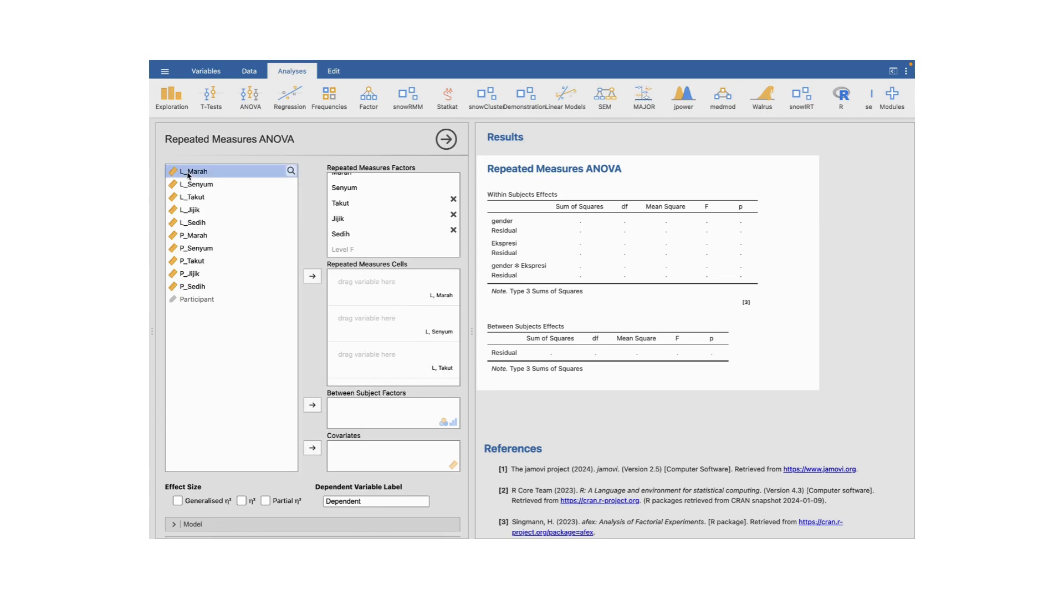
{"action": "left_click", "coordinate": [313, 280]}
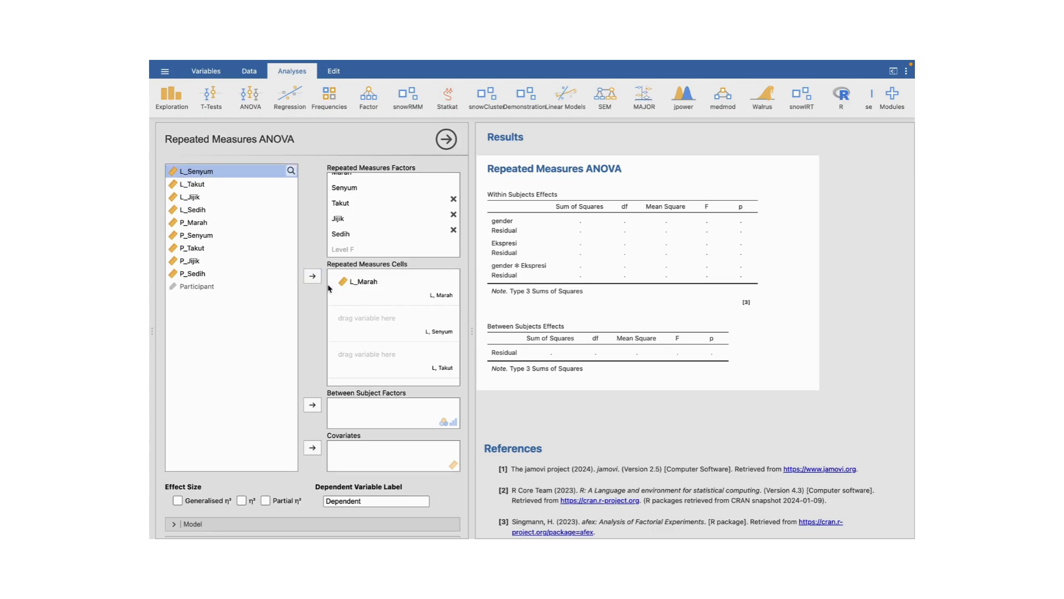
{"action": "left_click", "coordinate": [310, 280]}
{"action": "left_click", "coordinate": [309, 281]}
{"action": "left_click", "coordinate": [309, 281]}
{"action": "left_click", "coordinate": [309, 281]}
{"action": "left_click", "coordinate": [309, 281]}
{"action": "left_click", "coordinate": [309, 281]}
{"action": "left_click", "coordinate": [309, 281]}
{"action": "left_click", "coordinate": [309, 281]}
{"action": "left_click", "coordinate": [309, 281]}
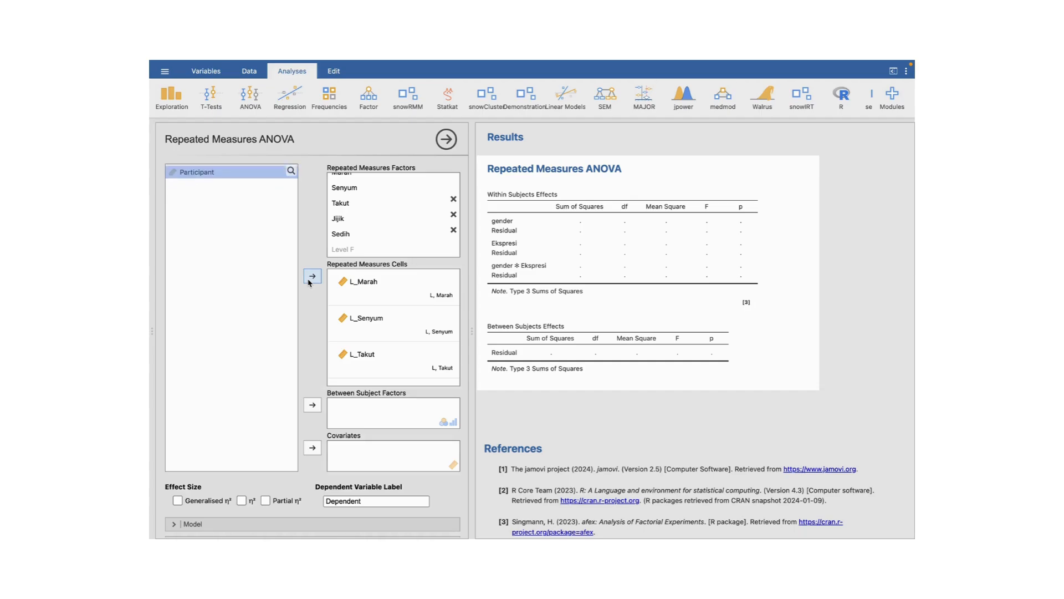
Step: Include partial η² as the effect size and display the model terms of the analysis
{"action": "scroll", "coordinate": [387, 377], "scroll_direction": "down", "scroll_amount": 8}
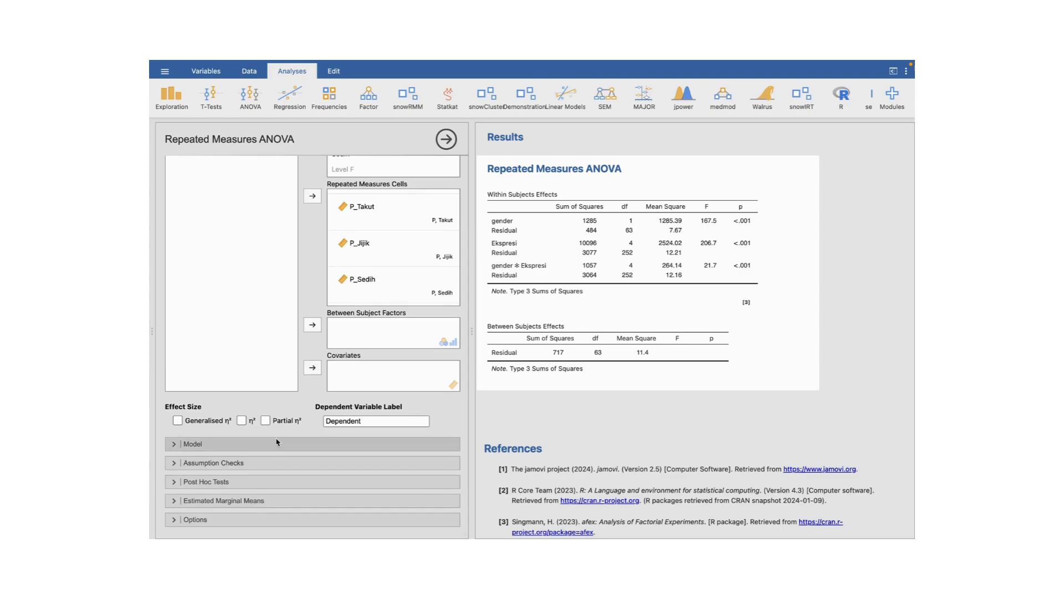
{"action": "left_click", "coordinate": [266, 420]}
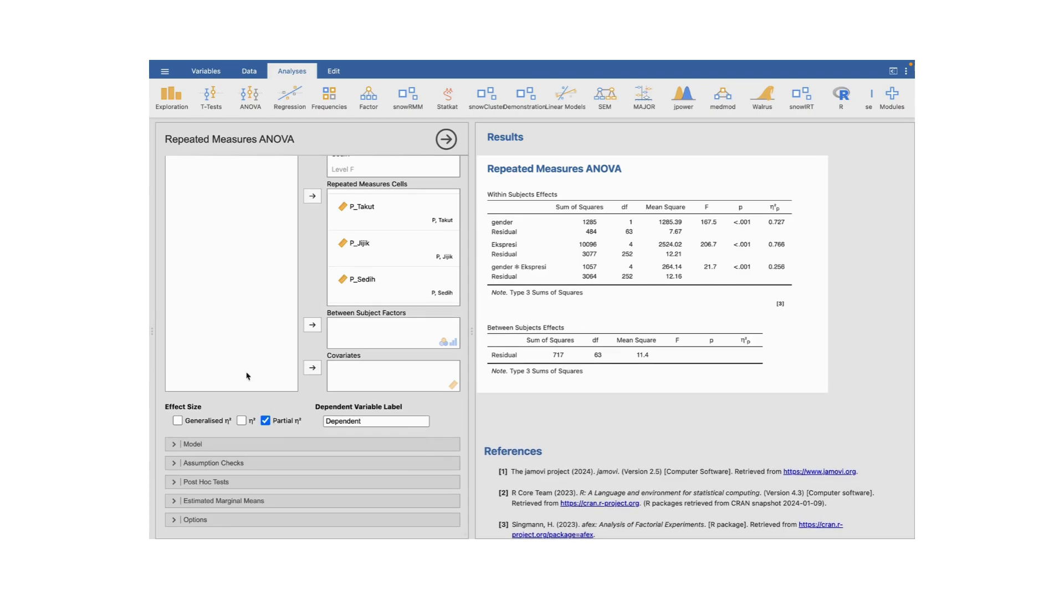
{"action": "left_click", "coordinate": [251, 443]}
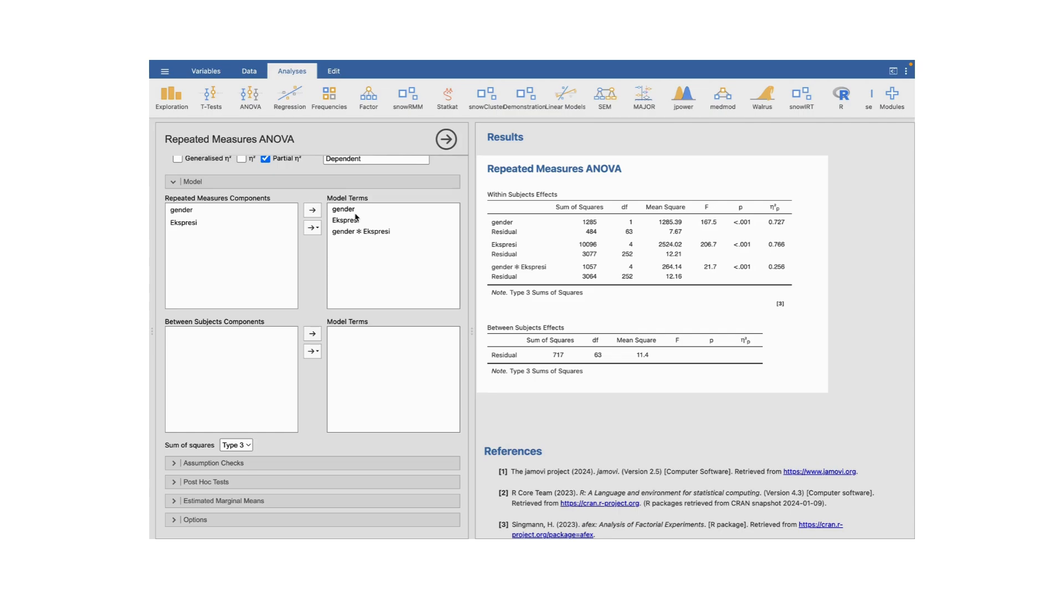
Step: Add the sphericity tests and the Greenhouse-Geisser correction alongside the uncorrected results
{"action": "left_click", "coordinate": [297, 468]}
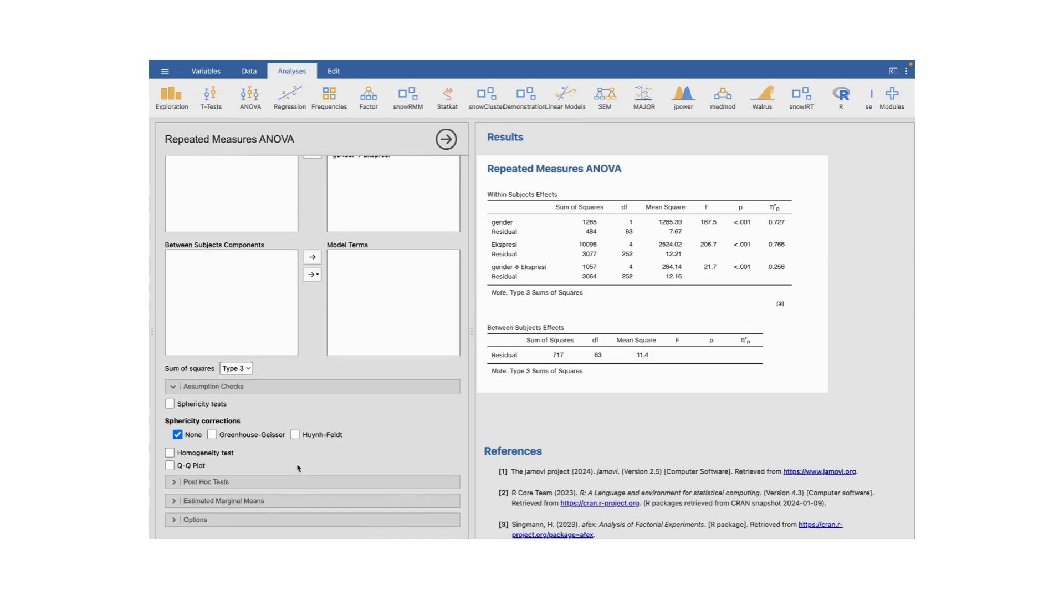
{"action": "left_click", "coordinate": [169, 403]}
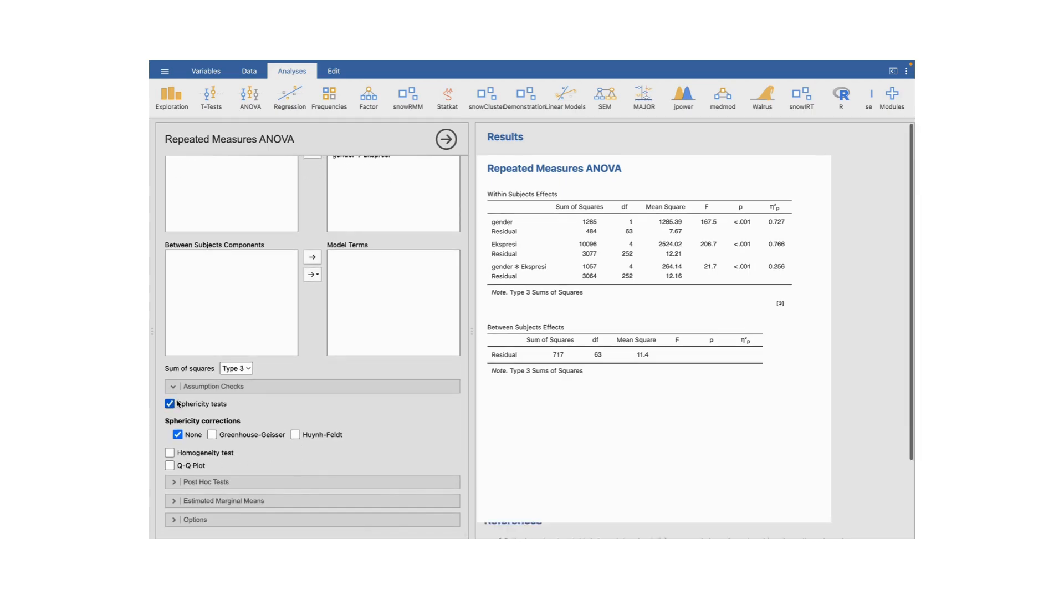
{"action": "scroll", "coordinate": [558, 437], "scroll_direction": "down", "scroll_amount": 2}
{"action": "scroll", "coordinate": [557, 437], "scroll_direction": "down", "scroll_amount": 1}
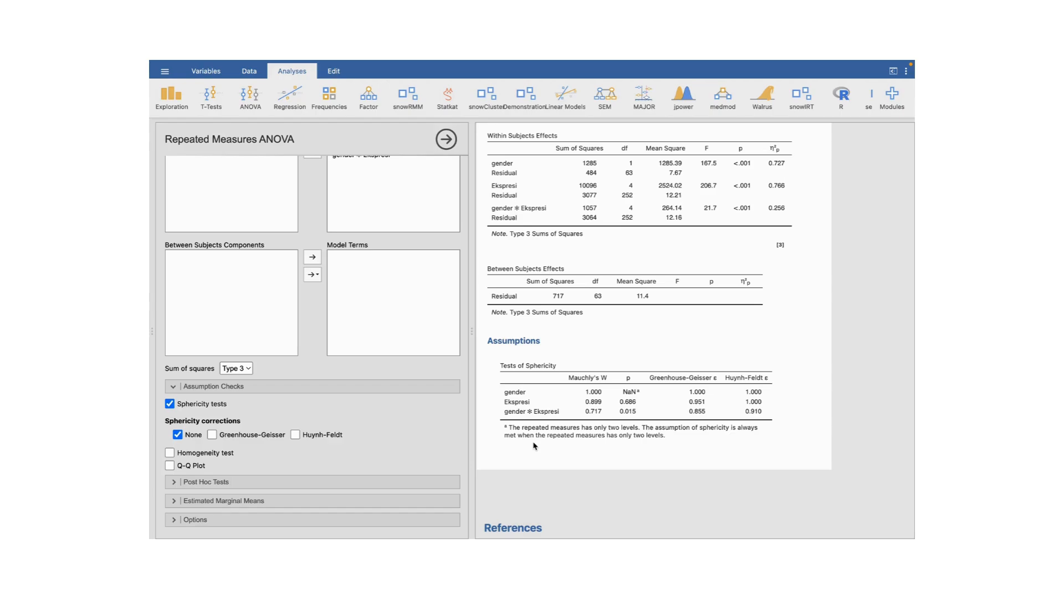
{"action": "left_click", "coordinate": [214, 435]}
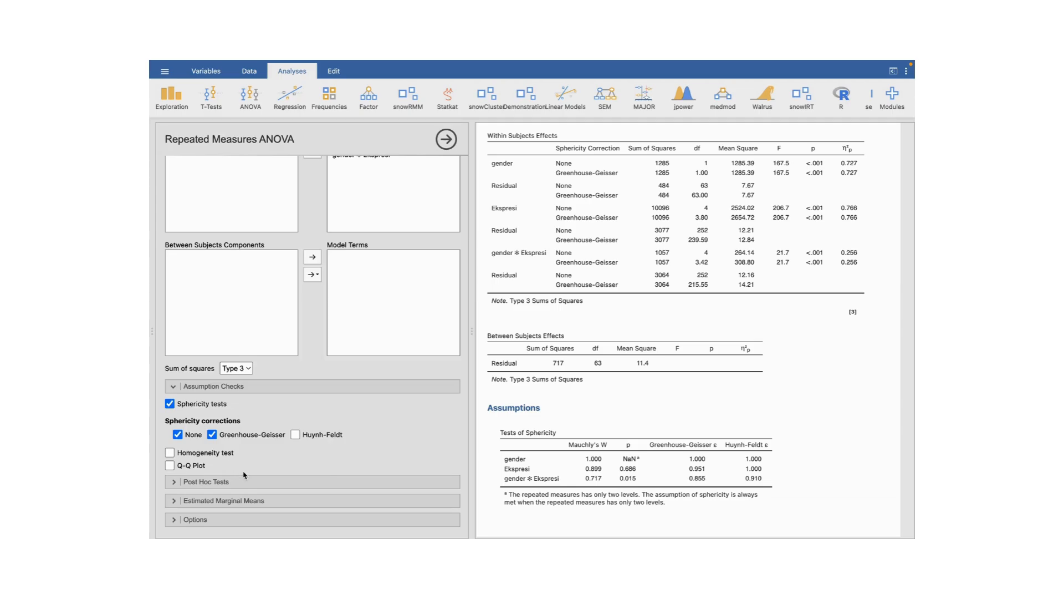
Step: Add a Q-Q plot of the residuals to the assumption checks and view it in the results
{"action": "left_click", "coordinate": [177, 464]}
{"action": "scroll", "coordinate": [592, 387], "scroll_direction": "down", "scroll_amount": 5}
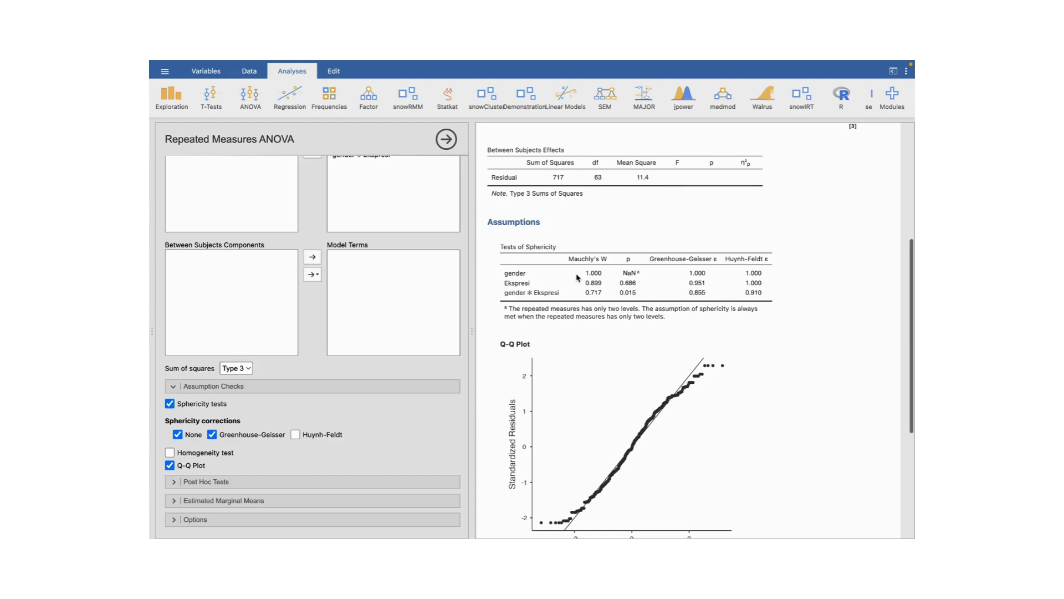
{"action": "scroll", "coordinate": [576, 277], "scroll_direction": "down", "scroll_amount": 3}
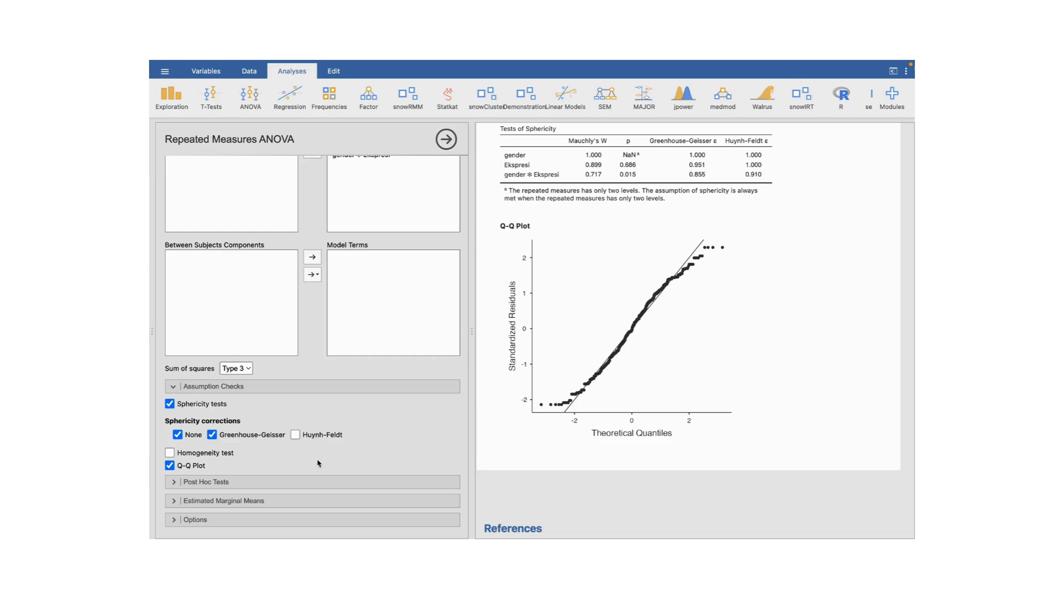
Step: Examine the within subjects effects table with its F, p and partial η² values for gender, Ekspresi and their interaction
{"action": "scroll", "coordinate": [377, 426], "scroll_direction": "up", "scroll_amount": 5}
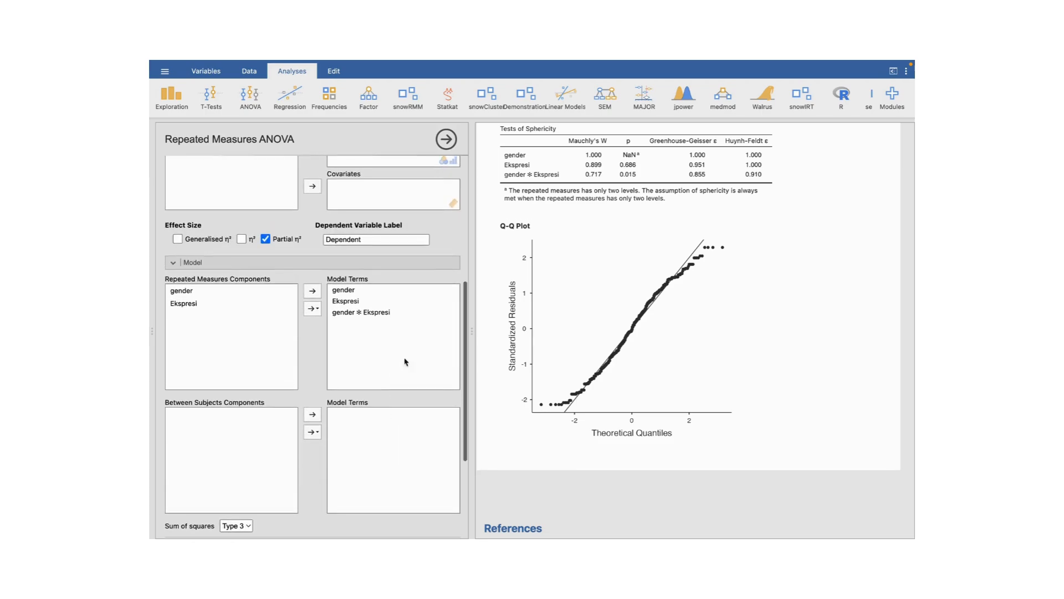
{"action": "scroll", "coordinate": [592, 289], "scroll_direction": "up", "scroll_amount": 8}
{"action": "scroll", "coordinate": [591, 289], "scroll_direction": "up", "scroll_amount": 3}
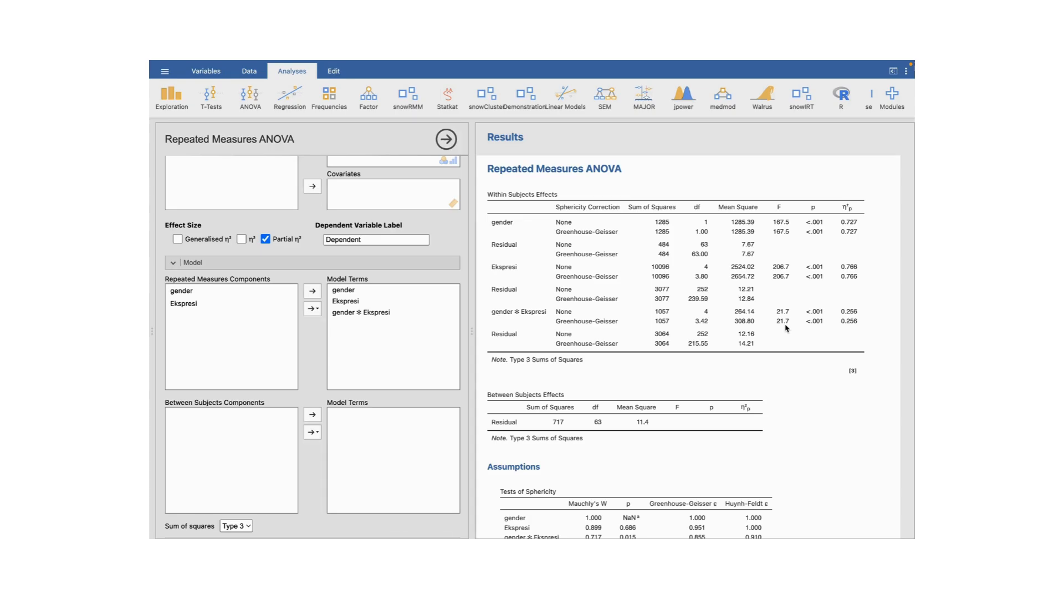
{"action": "scroll", "coordinate": [786, 328], "scroll_direction": "down", "scroll_amount": 10}
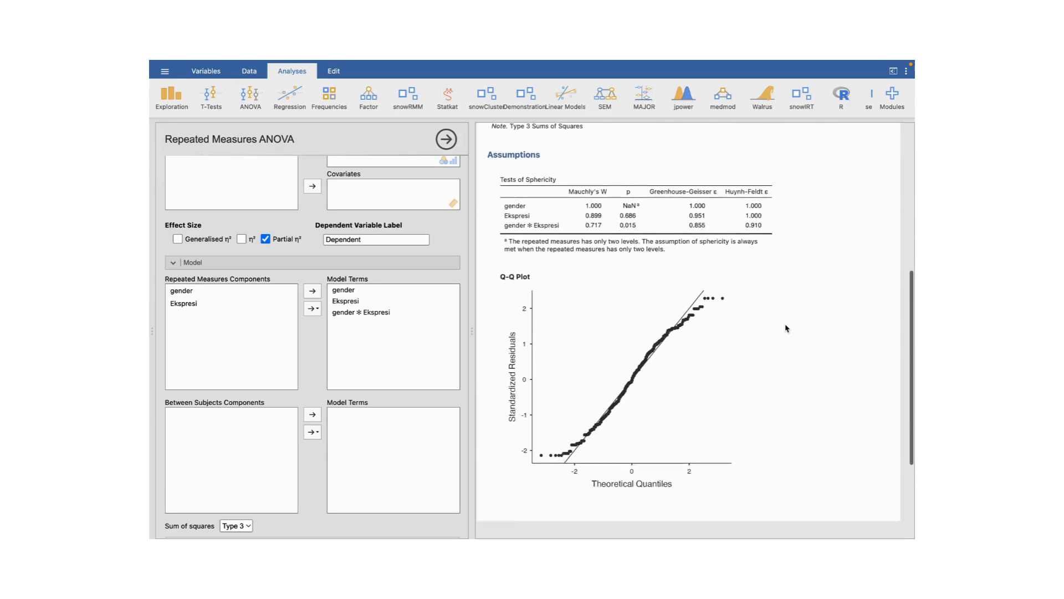
Step: Add post hoc tests for gender, Ekspresi and gender ✻ Ekspresi, with the Holm correction alongside Tukey
{"action": "scroll", "coordinate": [420, 363], "scroll_direction": "down", "scroll_amount": 5}
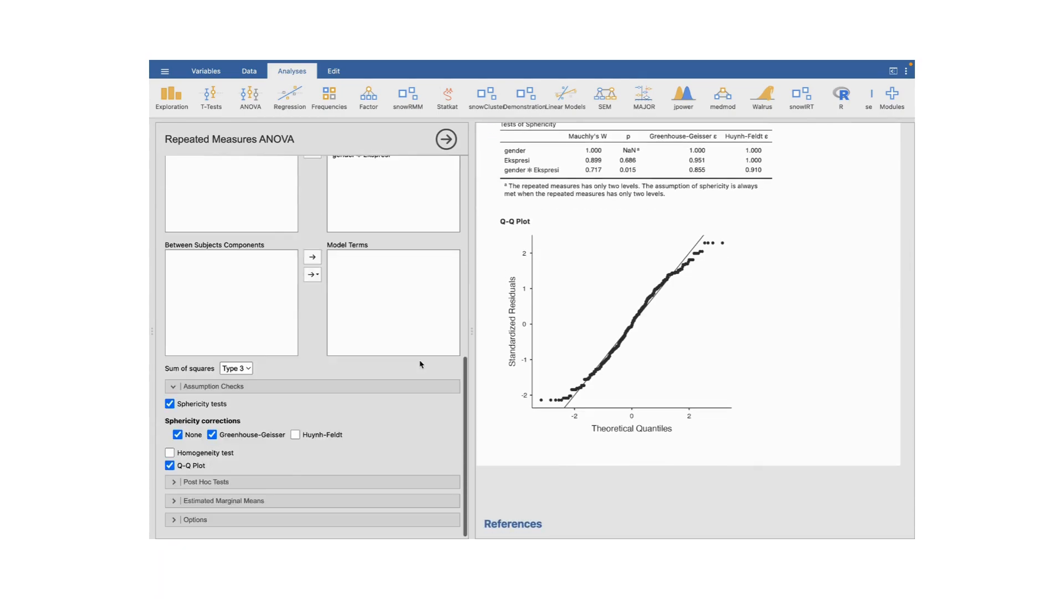
{"action": "left_click", "coordinate": [217, 482]}
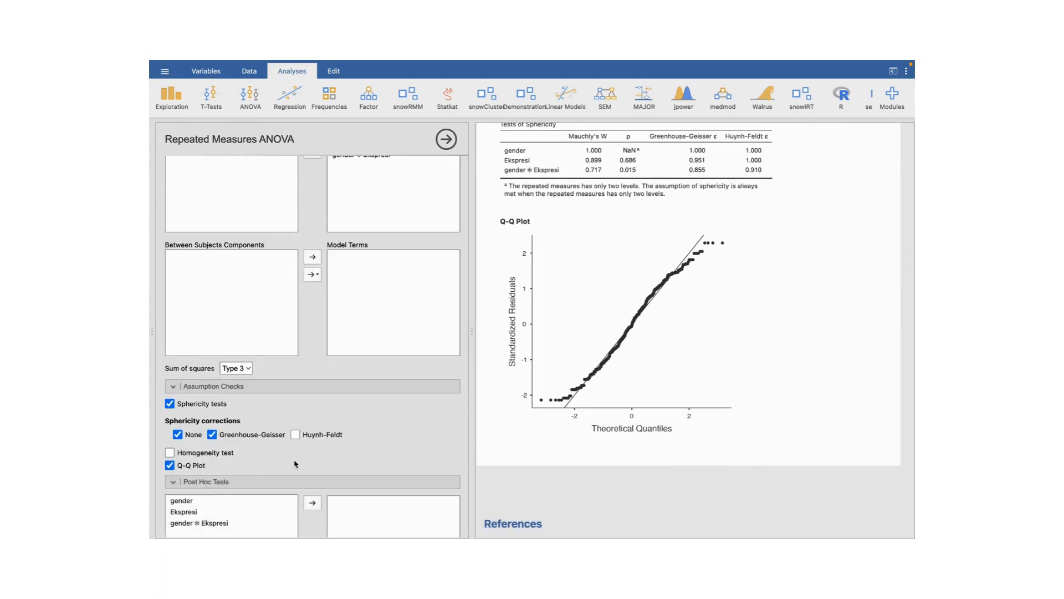
{"action": "scroll", "coordinate": [294, 464], "scroll_direction": "down", "scroll_amount": 3}
{"action": "left_click", "coordinate": [184, 373]}
{"action": "left_click", "coordinate": [312, 375]}
{"action": "left_click", "coordinate": [312, 376]}
{"action": "left_click", "coordinate": [312, 376]}
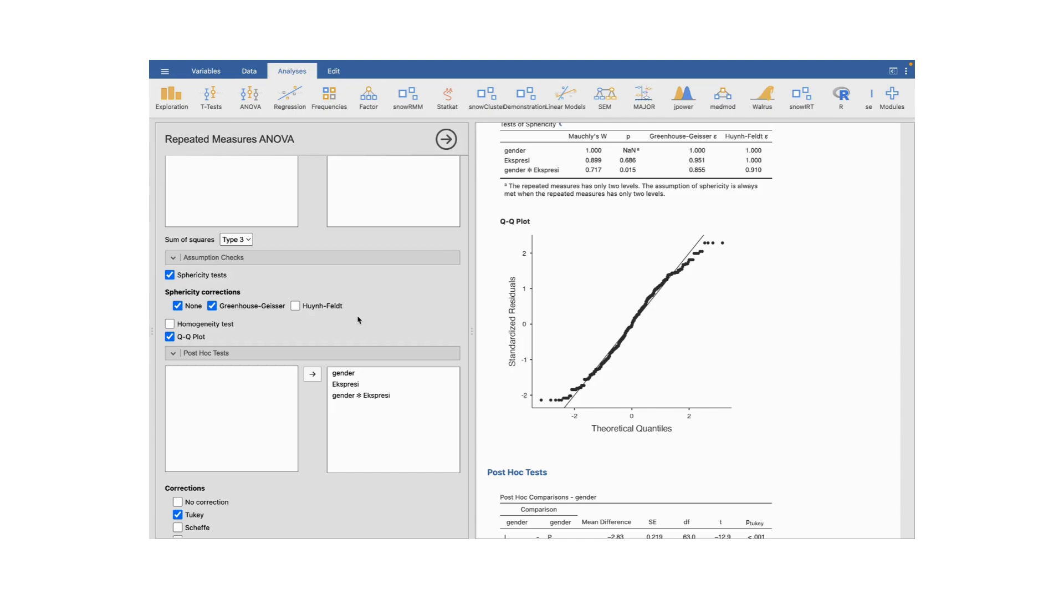
{"action": "scroll", "coordinate": [358, 320], "scroll_direction": "down", "scroll_amount": 3}
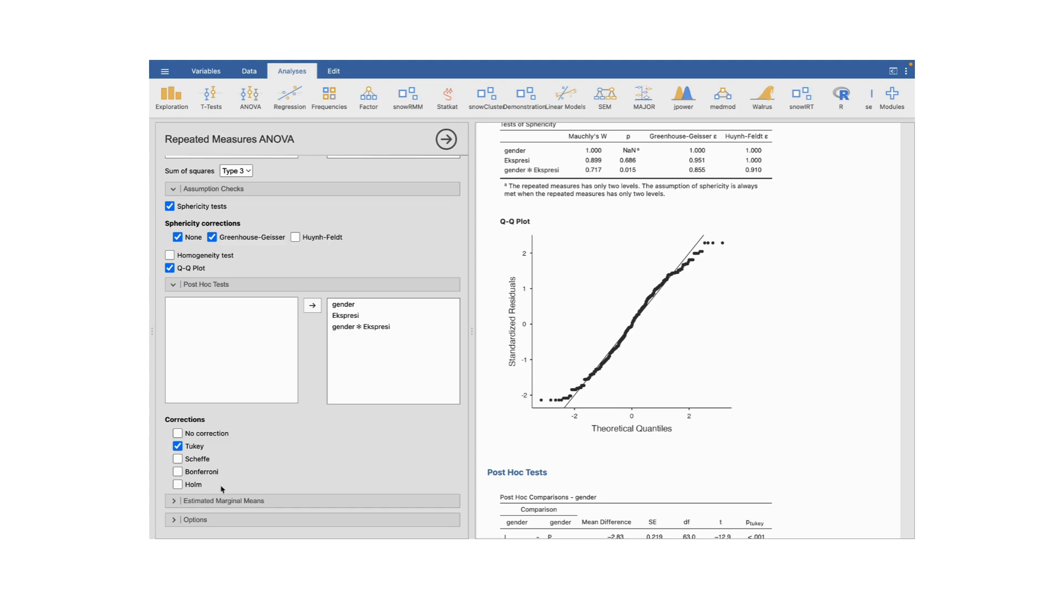
{"action": "left_click", "coordinate": [178, 484]}
Step: Examine the post hoc comparison tables for gender, Ekspresi and their interaction
{"action": "scroll", "coordinate": [629, 456], "scroll_direction": "down", "scroll_amount": 5}
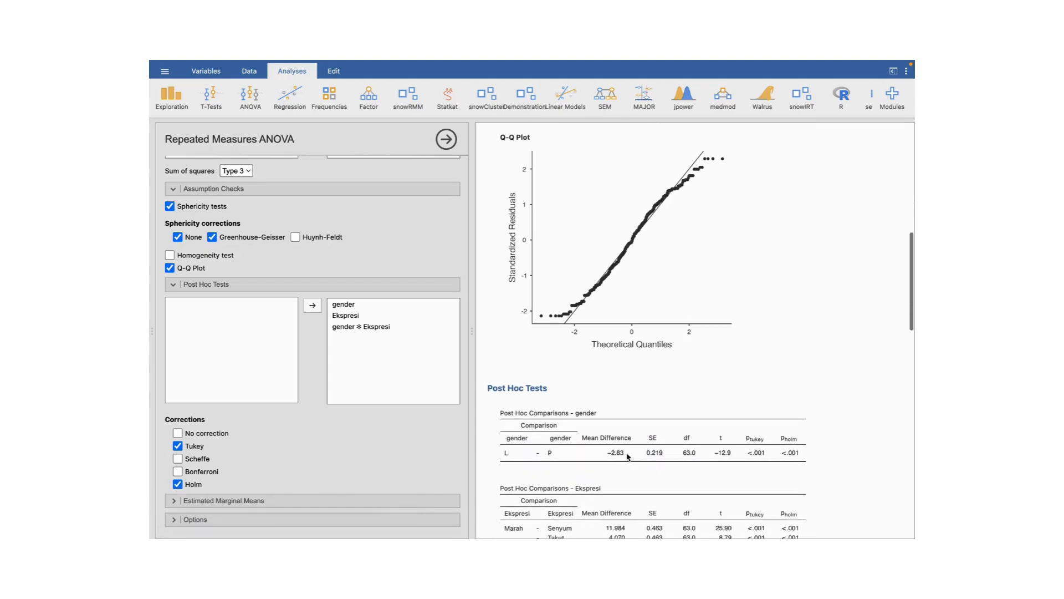
{"action": "scroll", "coordinate": [628, 456], "scroll_direction": "down", "scroll_amount": 2}
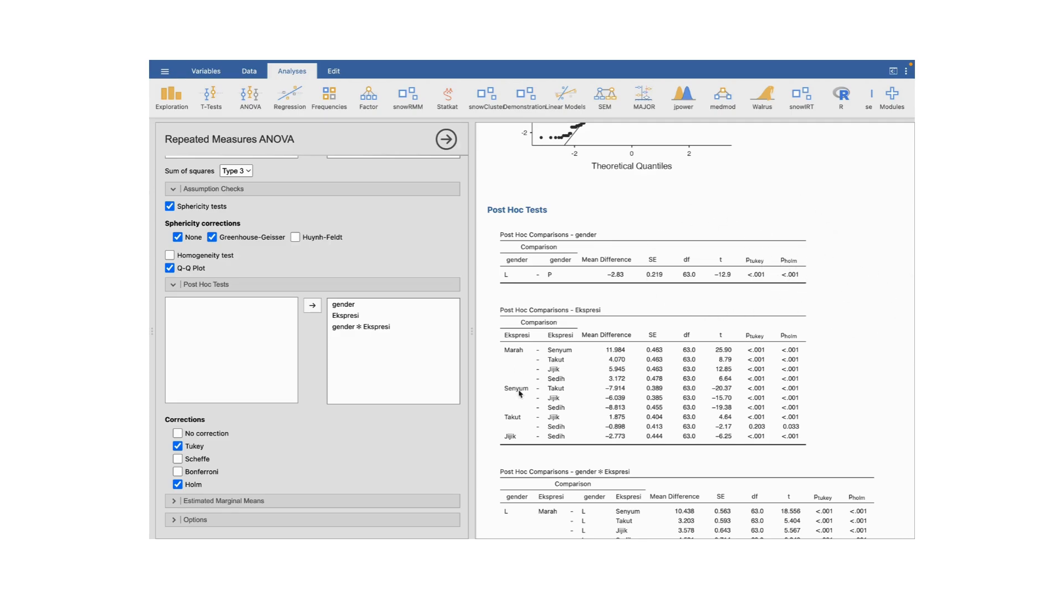
{"action": "scroll", "coordinate": [490, 432], "scroll_direction": "down", "scroll_amount": 3}
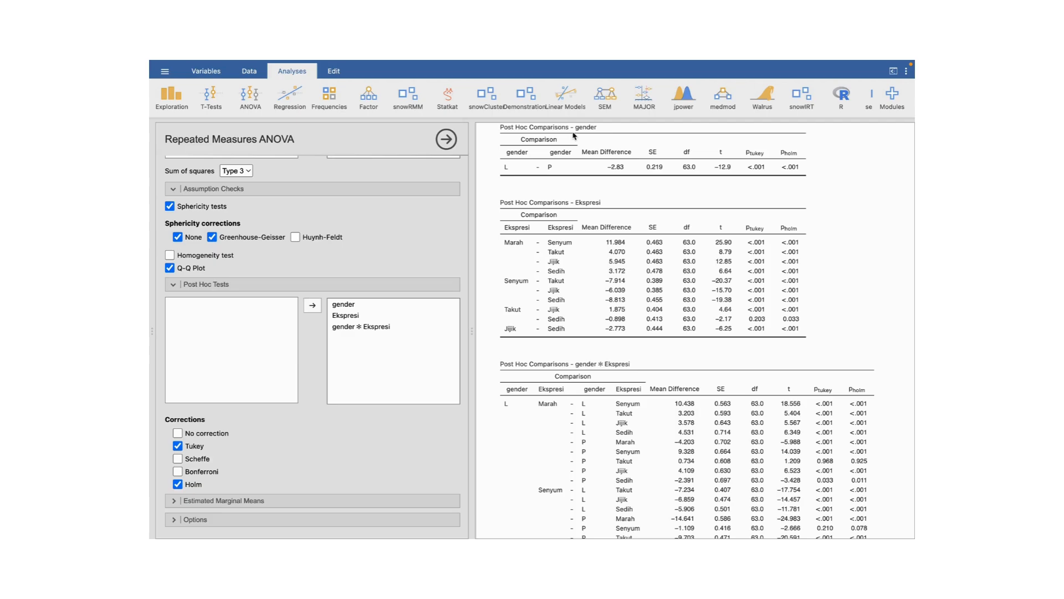
{"action": "scroll", "coordinate": [584, 167], "scroll_direction": "down", "scroll_amount": 1}
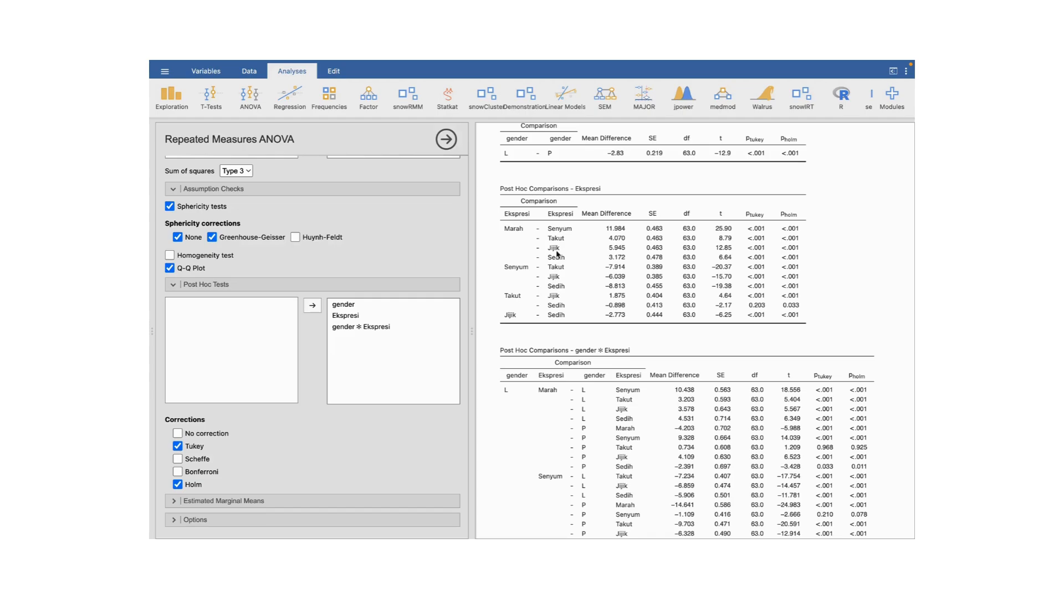
{"action": "scroll", "coordinate": [570, 224], "scroll_direction": "down", "scroll_amount": 3}
{"action": "scroll", "coordinate": [570, 224], "scroll_direction": "down", "scroll_amount": 10}
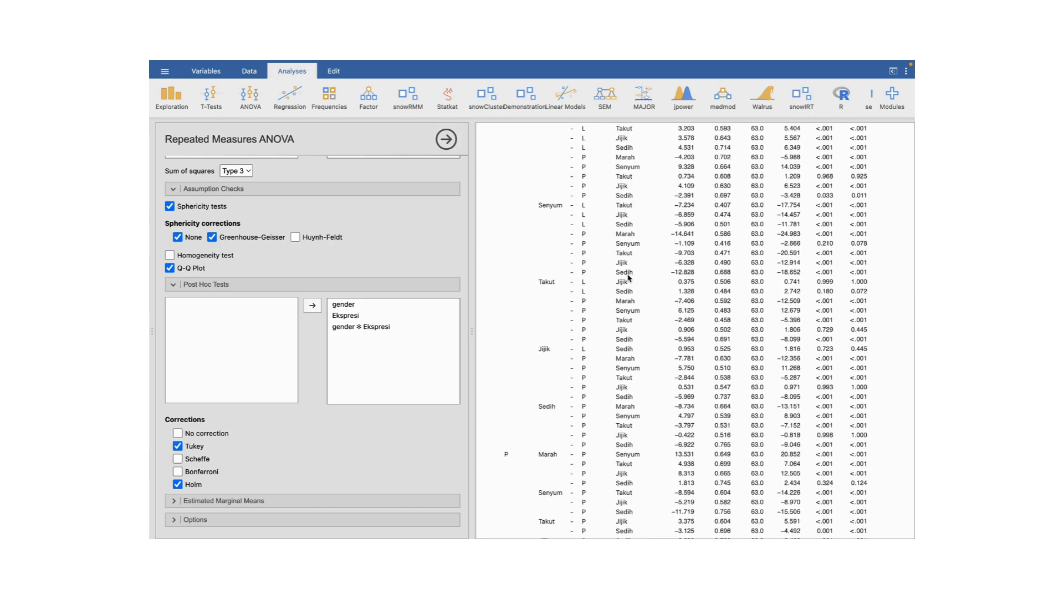
{"action": "scroll", "coordinate": [629, 277], "scroll_direction": "down", "scroll_amount": 10}
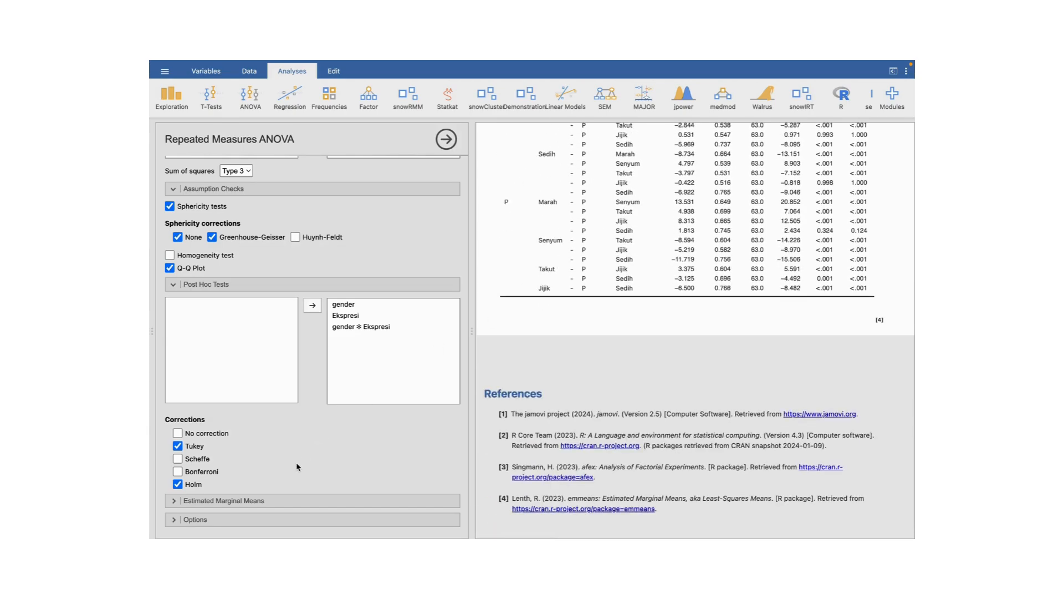
Step: Set the first estimated marginal means term to gender followed by Ekspresi and view its plot
{"action": "left_click", "coordinate": [279, 502]}
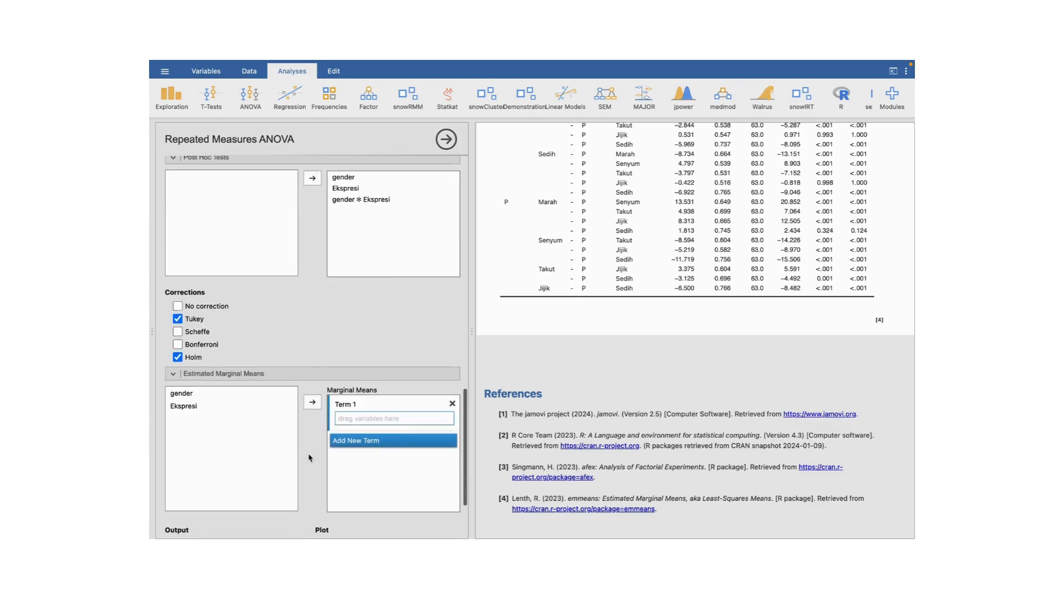
{"action": "left_click", "coordinate": [225, 393]}
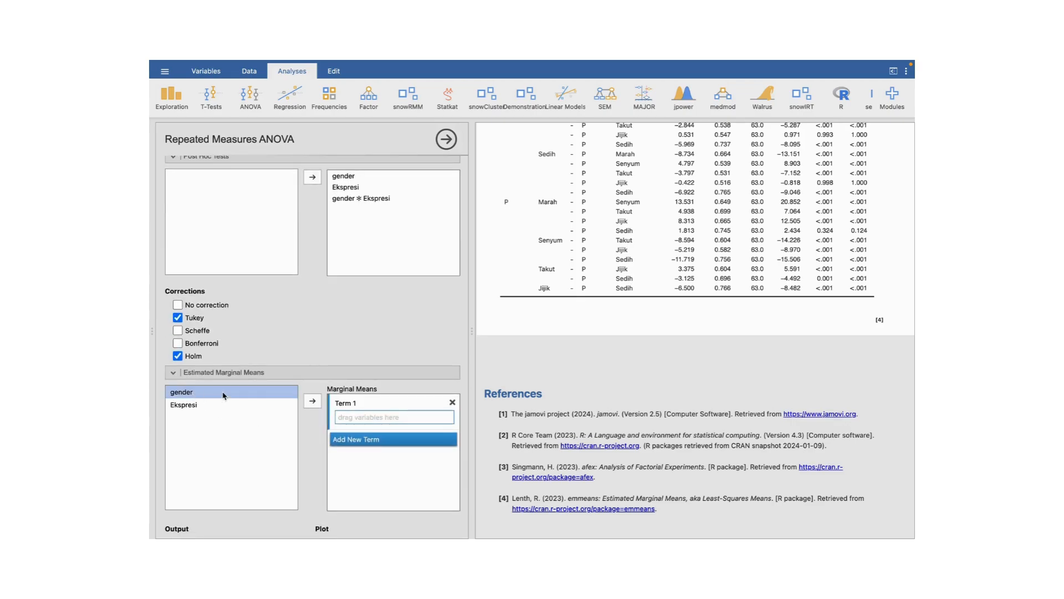
{"action": "left_click", "coordinate": [311, 402]}
{"action": "left_click", "coordinate": [311, 402]}
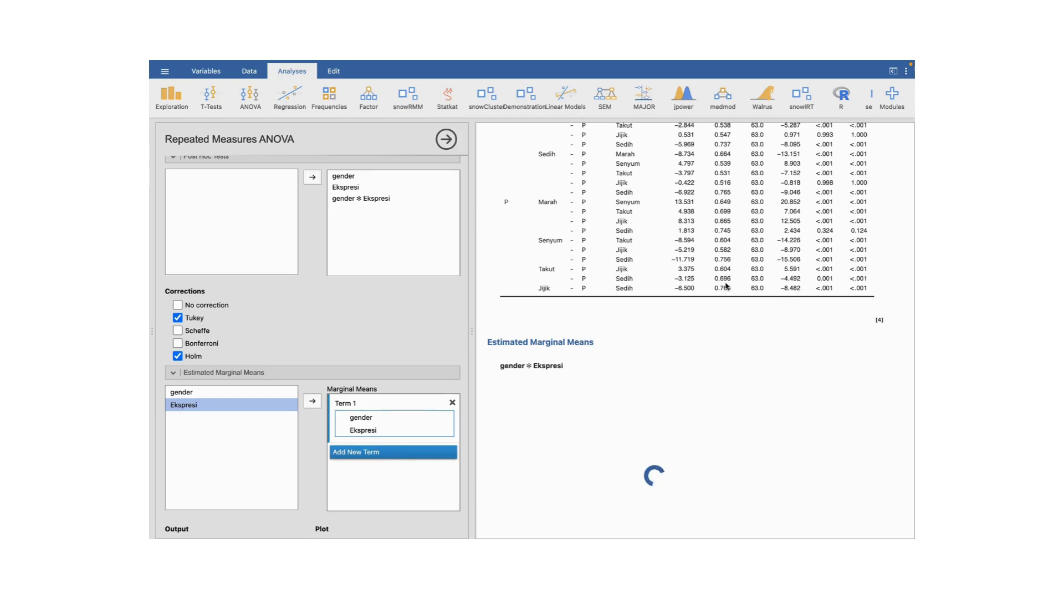
{"action": "scroll", "coordinate": [727, 286], "scroll_direction": "up", "scroll_amount": 5}
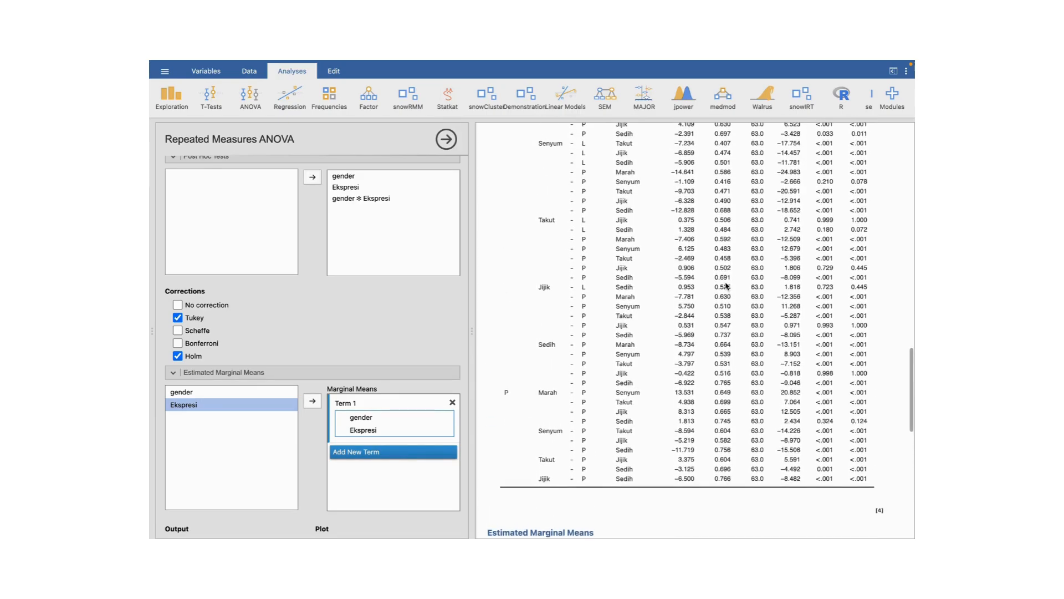
{"action": "scroll", "coordinate": [726, 286], "scroll_direction": "down", "scroll_amount": 7}
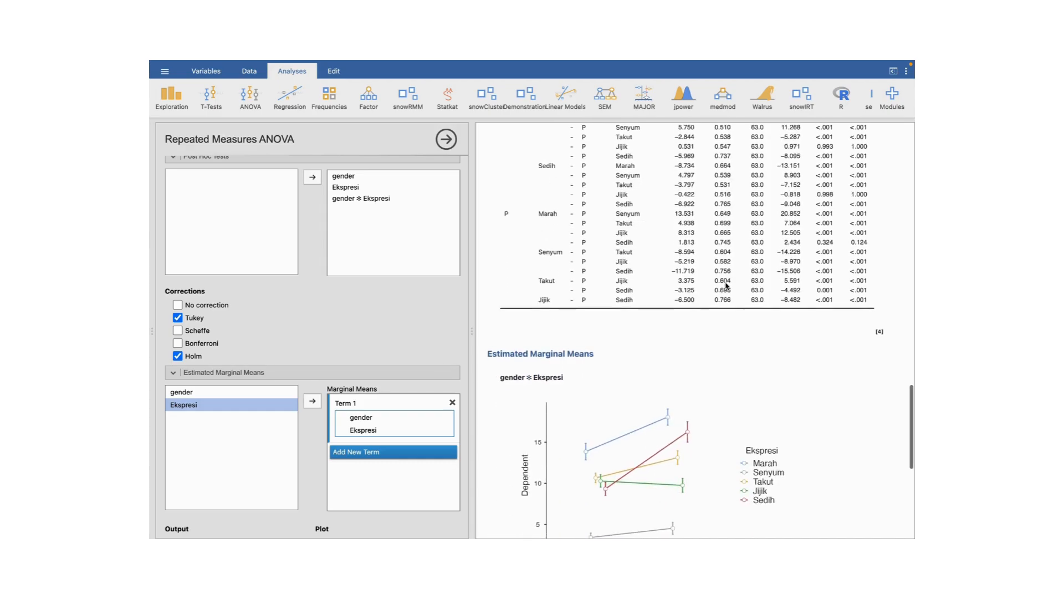
{"action": "scroll", "coordinate": [467, 427], "scroll_direction": "down", "scroll_amount": 1}
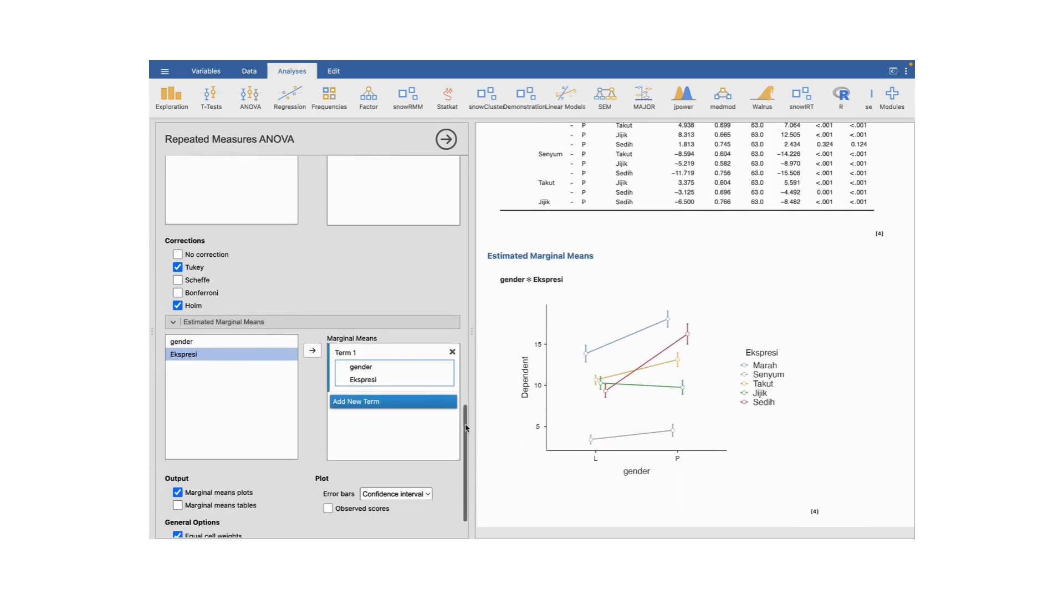
{"action": "scroll", "coordinate": [642, 400], "scroll_direction": "down", "scroll_amount": 1}
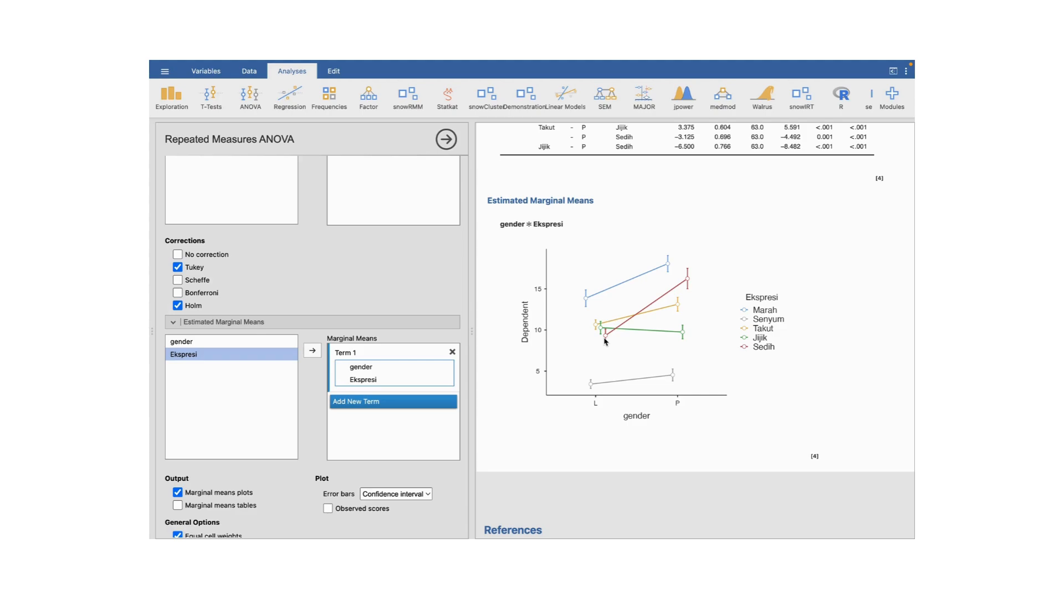
Step: Reorder the first marginal means term so that Ekspresi comes before gender
{"action": "left_click", "coordinate": [368, 368]}
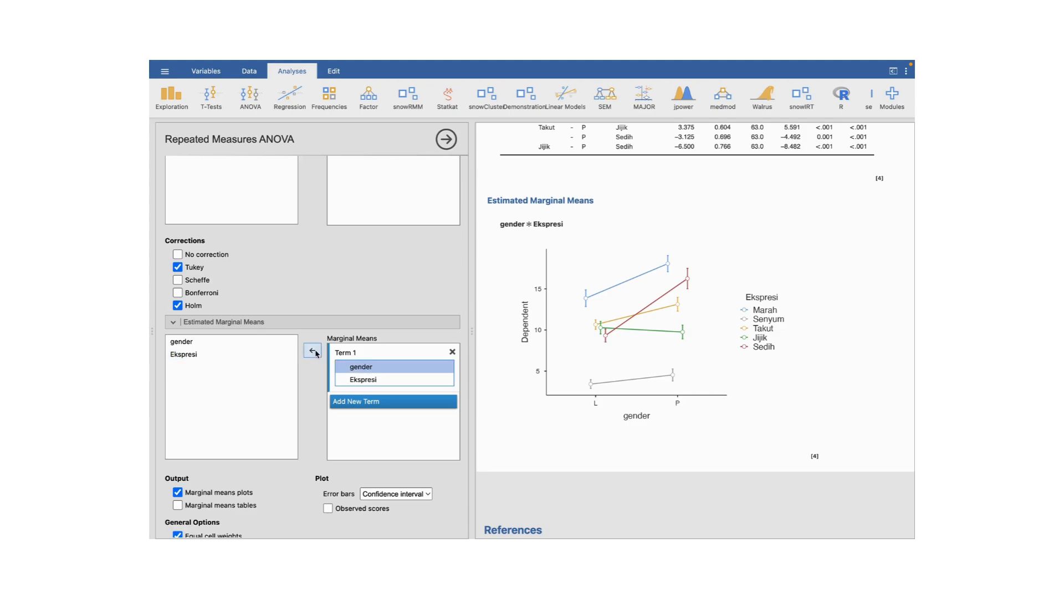
{"action": "left_click", "coordinate": [314, 352]}
{"action": "left_click", "coordinate": [191, 342]}
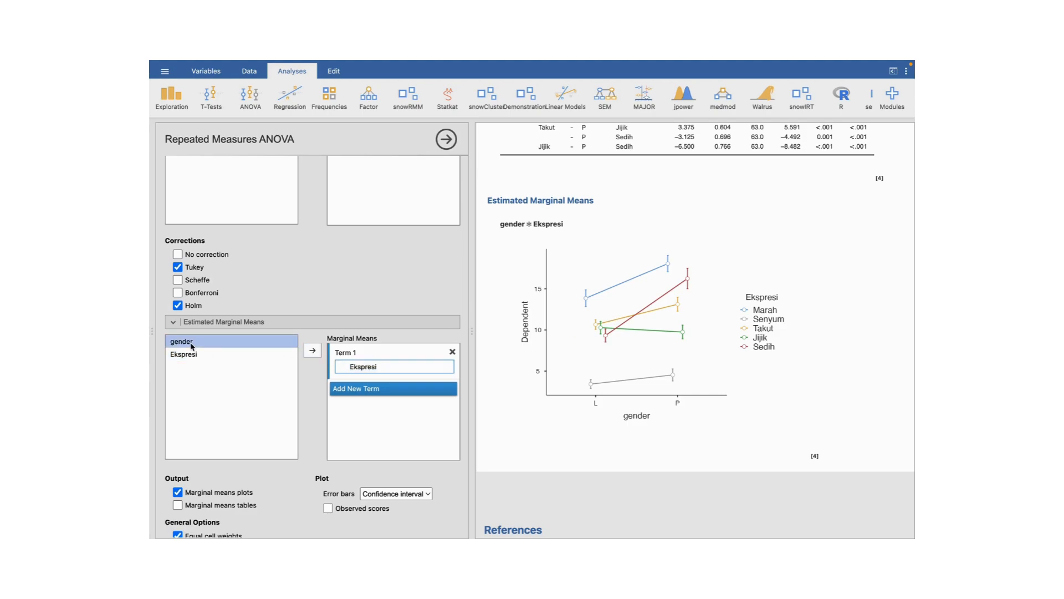
{"action": "left_click", "coordinate": [312, 351]}
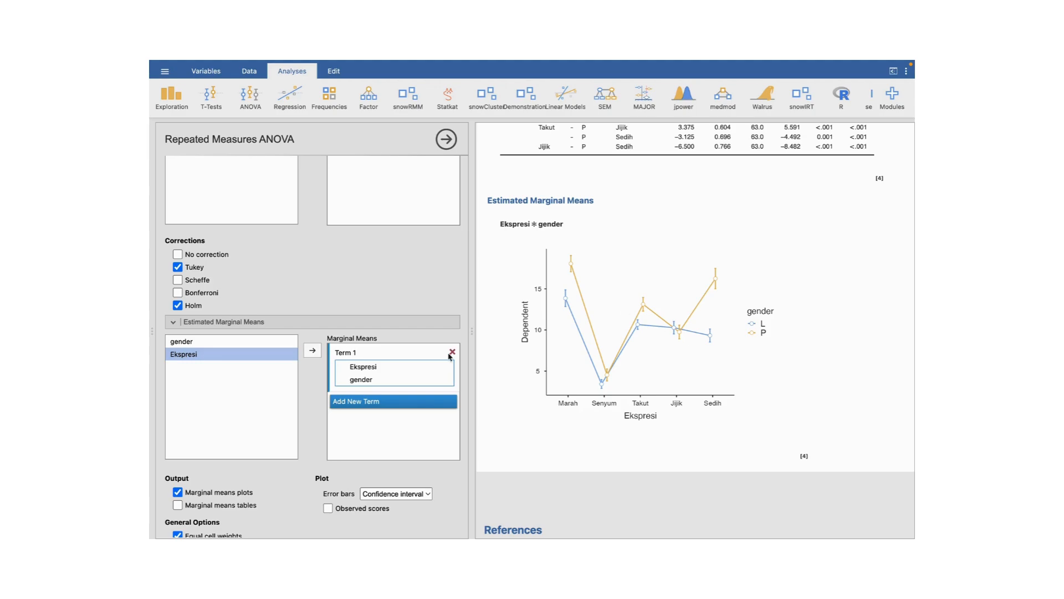
Step: Add a second marginal means term containing only Ekspresi and view its plot
{"action": "scroll", "coordinate": [372, 454], "scroll_direction": "down", "scroll_amount": 2}
{"action": "left_click", "coordinate": [341, 350]}
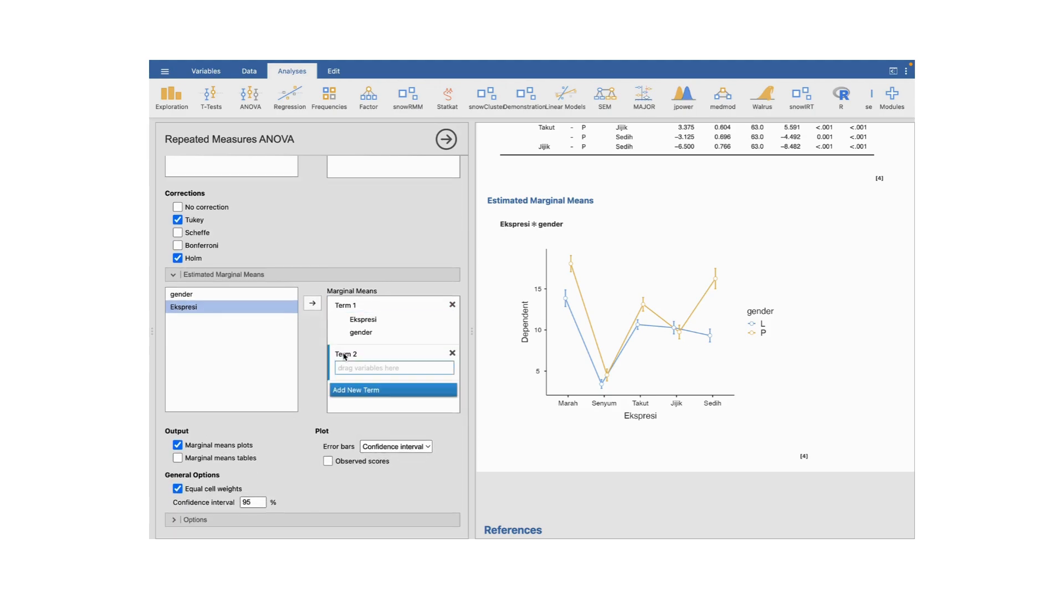
{"action": "left_click", "coordinate": [313, 303]}
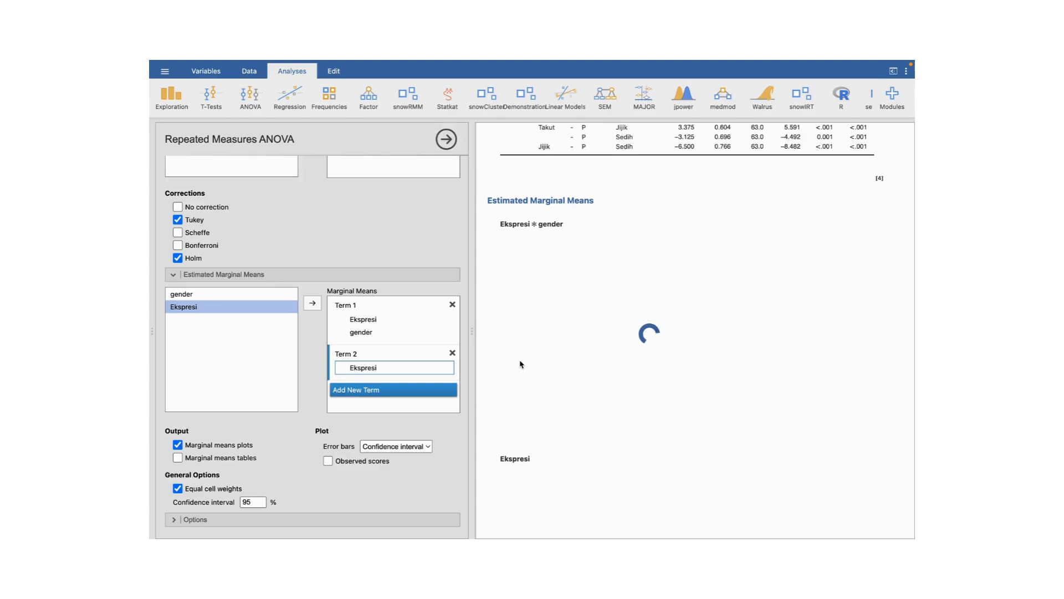
{"action": "scroll", "coordinate": [541, 365], "scroll_direction": "down", "scroll_amount": 3}
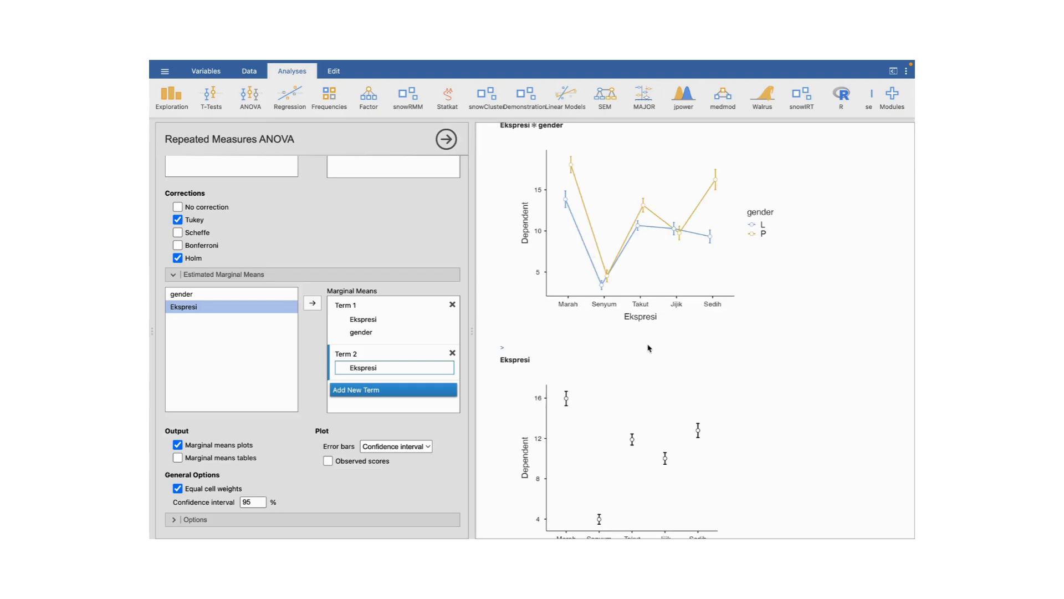
{"action": "scroll", "coordinate": [650, 347], "scroll_direction": "down", "scroll_amount": 3}
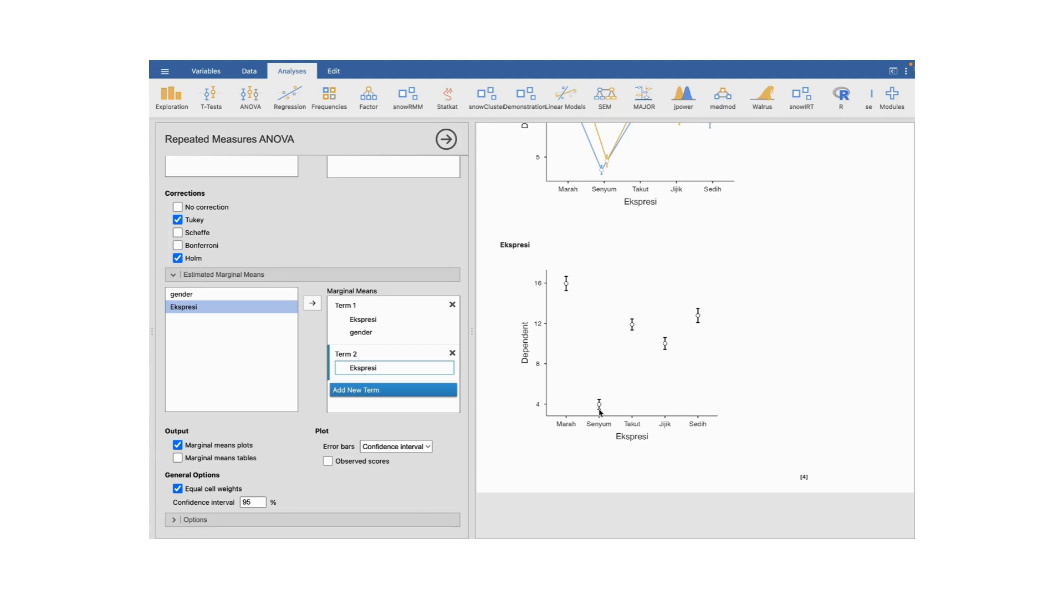
Step: Review the full results: marginal means plots, post hoc comparisons, assumption checks and the within subjects effects table
{"action": "scroll", "coordinate": [607, 381], "scroll_direction": "up", "scroll_amount": 1}
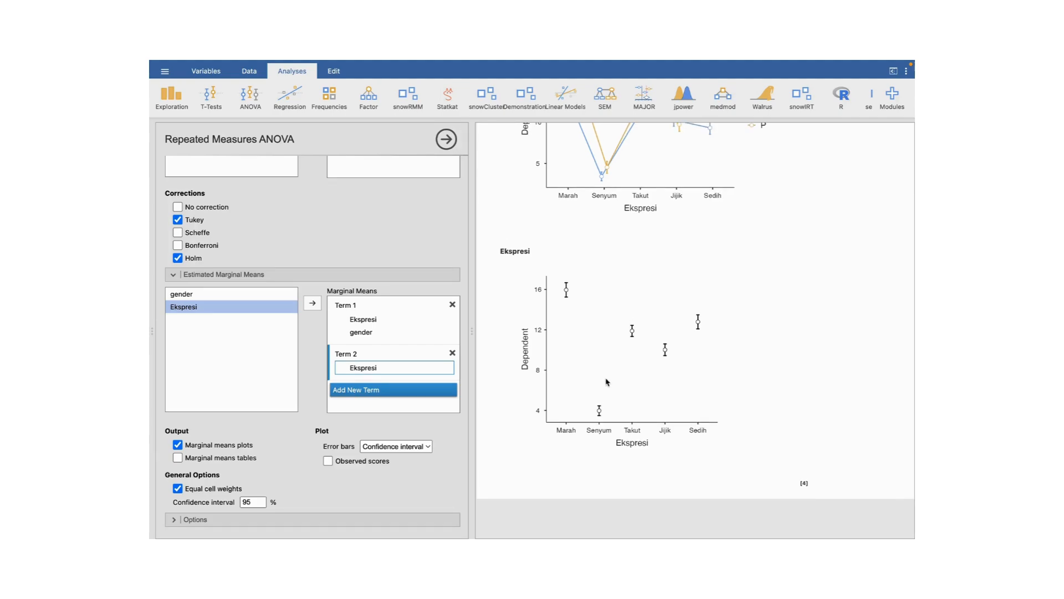
{"action": "scroll", "coordinate": [606, 382], "scroll_direction": "up", "scroll_amount": 5}
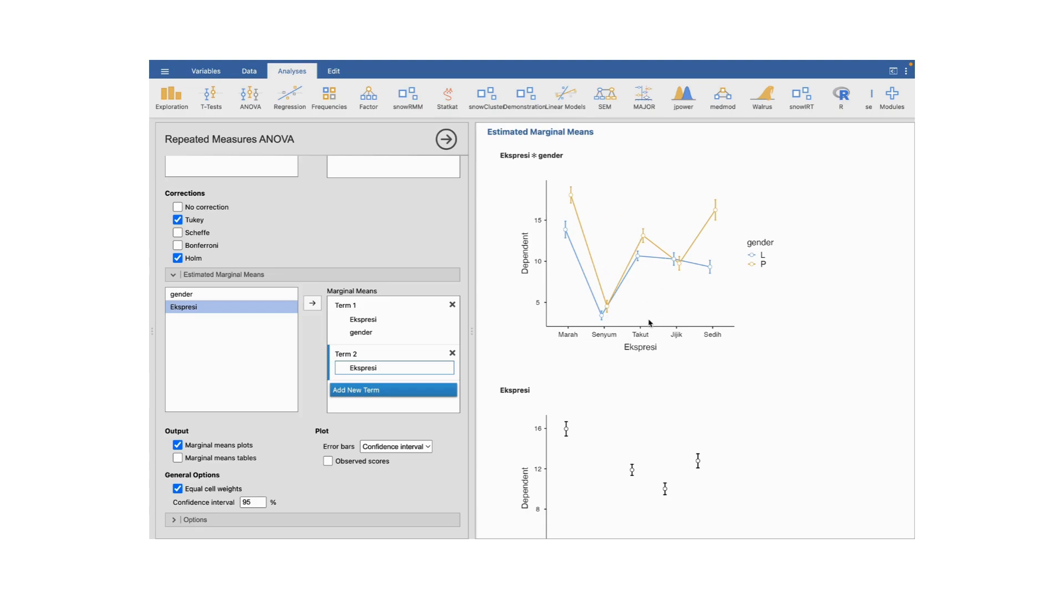
{"action": "scroll", "coordinate": [650, 322], "scroll_direction": "up", "scroll_amount": 2}
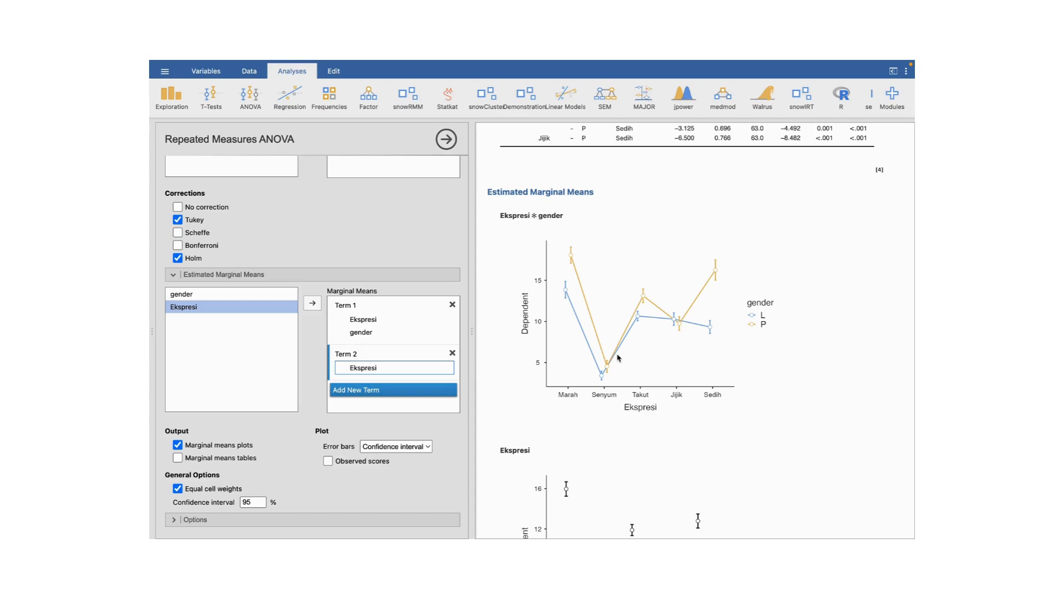
{"action": "scroll", "coordinate": [713, 407], "scroll_direction": "up", "scroll_amount": 3}
{"action": "scroll", "coordinate": [712, 406], "scroll_direction": "up", "scroll_amount": 8}
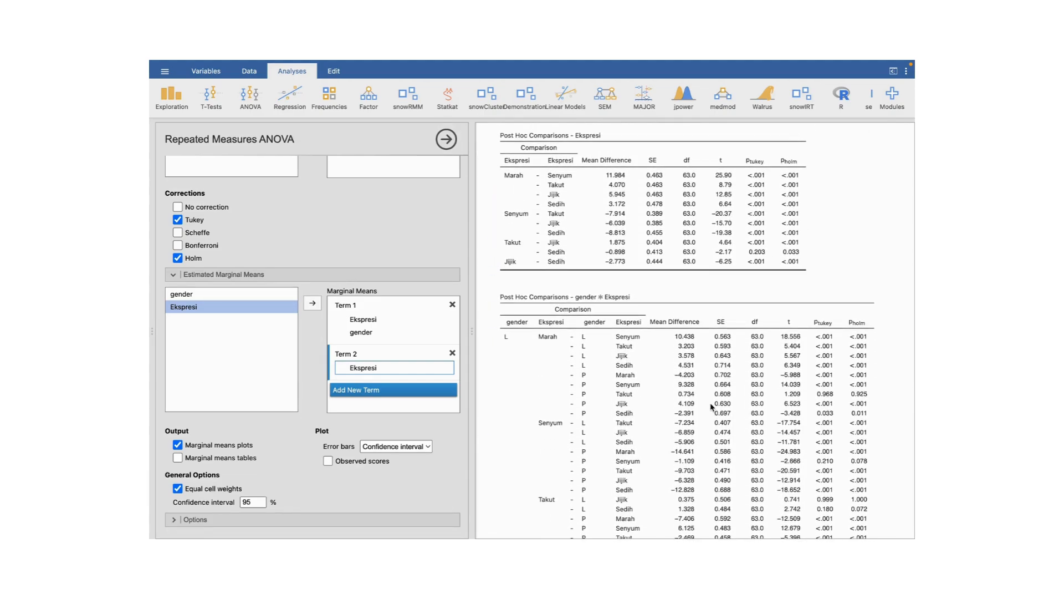
{"action": "scroll", "coordinate": [712, 407], "scroll_direction": "up", "scroll_amount": 4}
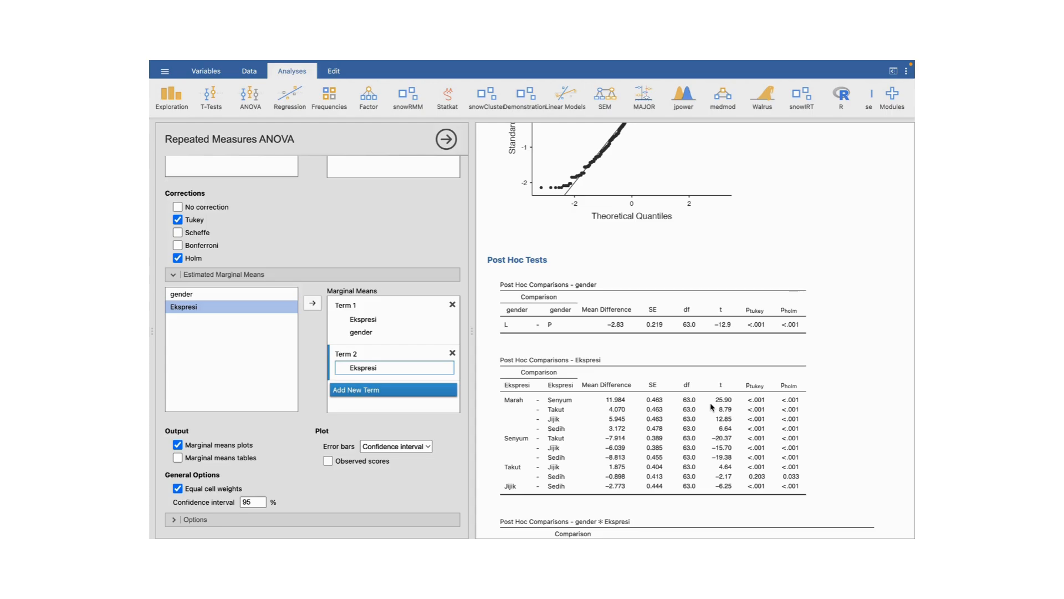
{"action": "scroll", "coordinate": [712, 407], "scroll_direction": "up", "scroll_amount": 6}
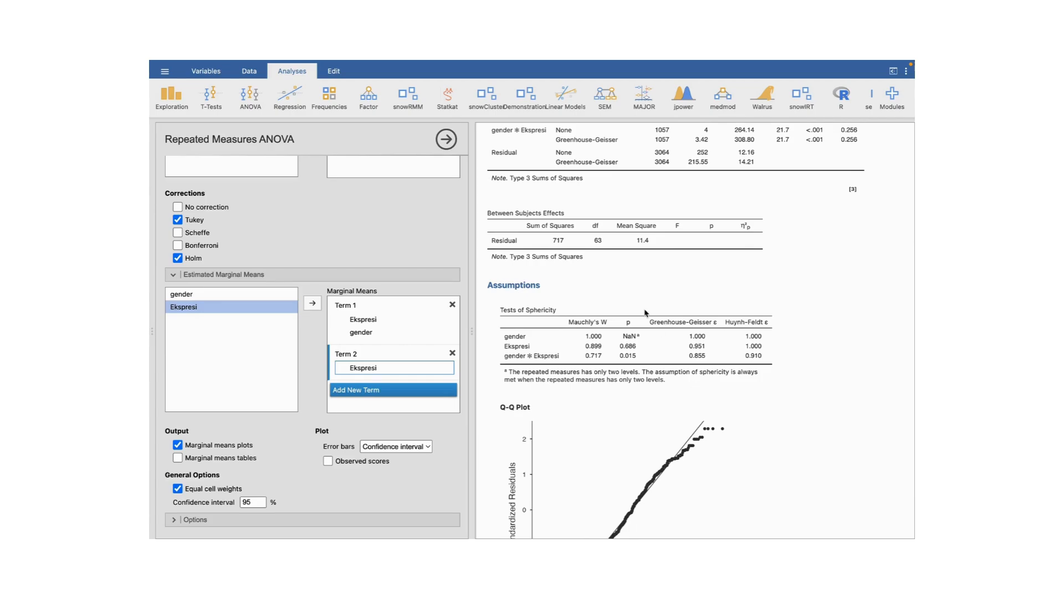
{"action": "scroll", "coordinate": [646, 314], "scroll_direction": "down", "scroll_amount": 3}
{"action": "scroll", "coordinate": [646, 313], "scroll_direction": "up", "scroll_amount": 6}
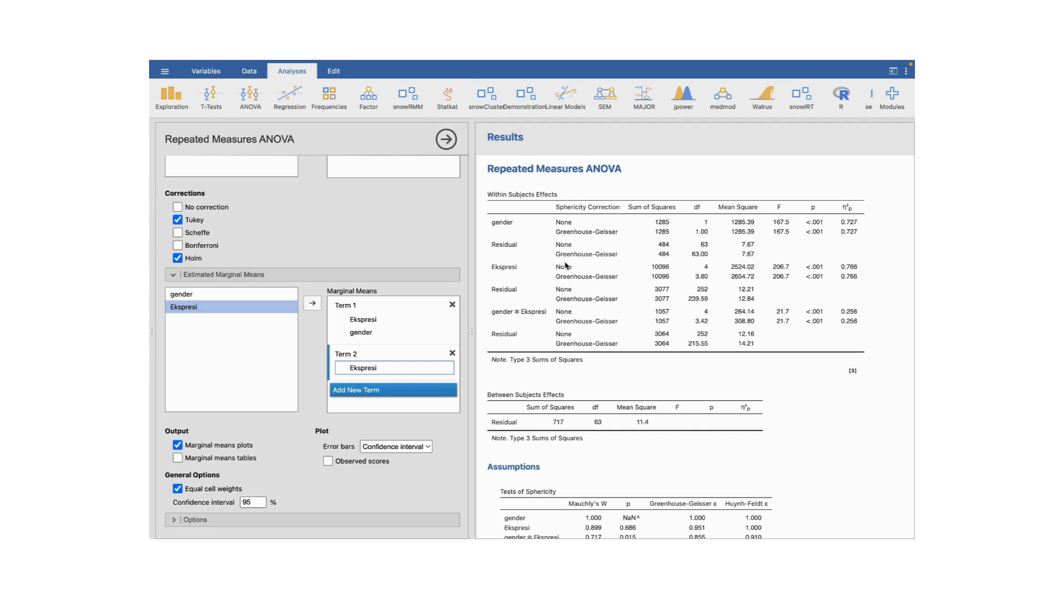
{"action": "scroll", "coordinate": [566, 339], "scroll_direction": "down", "scroll_amount": 10}
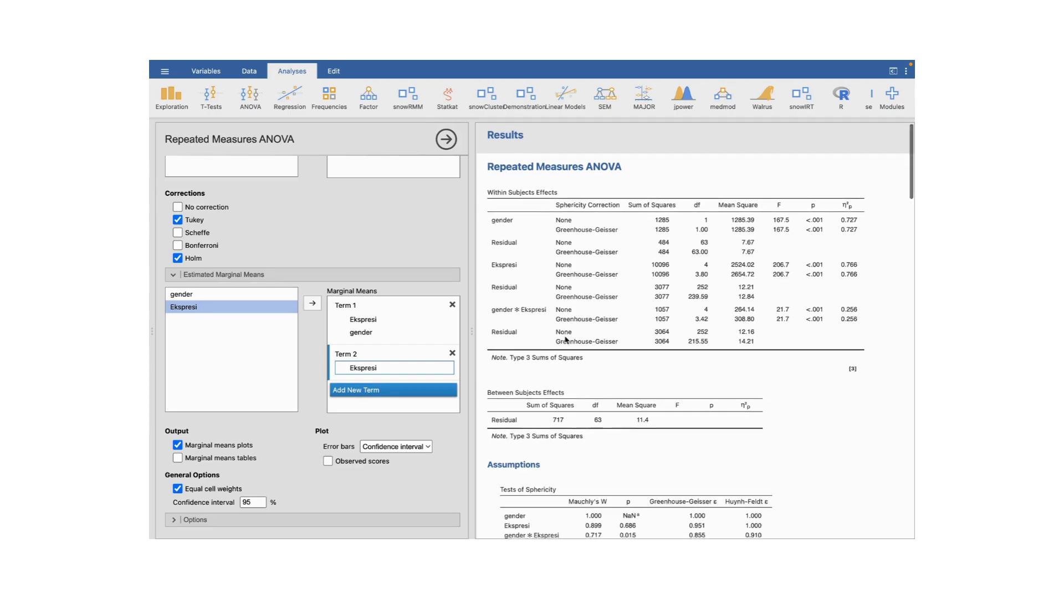
{"action": "scroll", "coordinate": [566, 340], "scroll_direction": "down", "scroll_amount": 3}
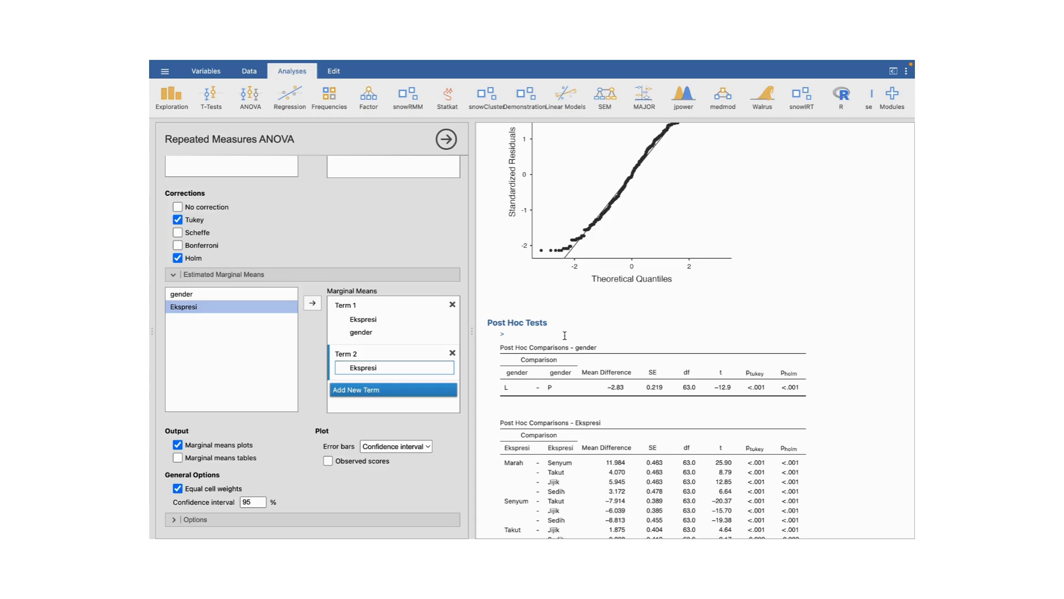
{"action": "scroll", "coordinate": [606, 365], "scroll_direction": "down", "scroll_amount": 1}
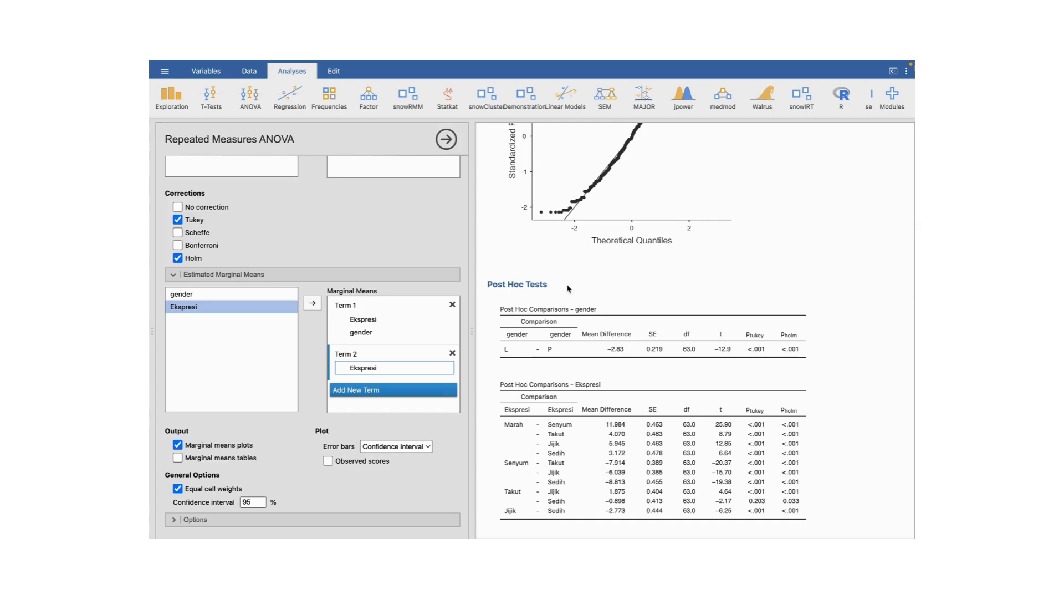
{"action": "scroll", "coordinate": [567, 288], "scroll_direction": "down", "scroll_amount": 15}
{"action": "scroll", "coordinate": [567, 289], "scroll_direction": "down", "scroll_amount": 10}
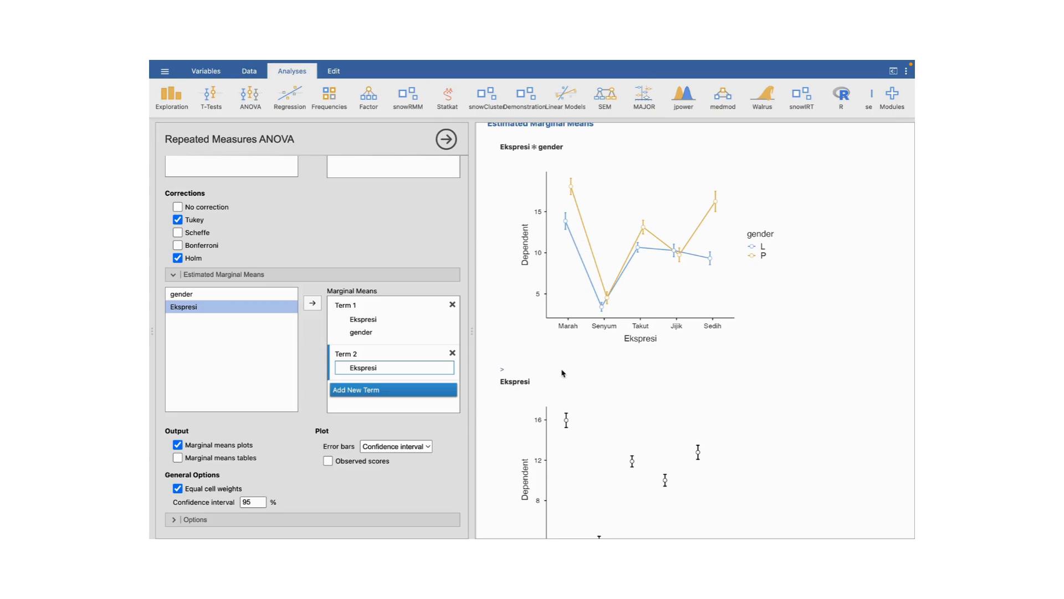
{"action": "mouse_move", "coordinate": [600, 63]}
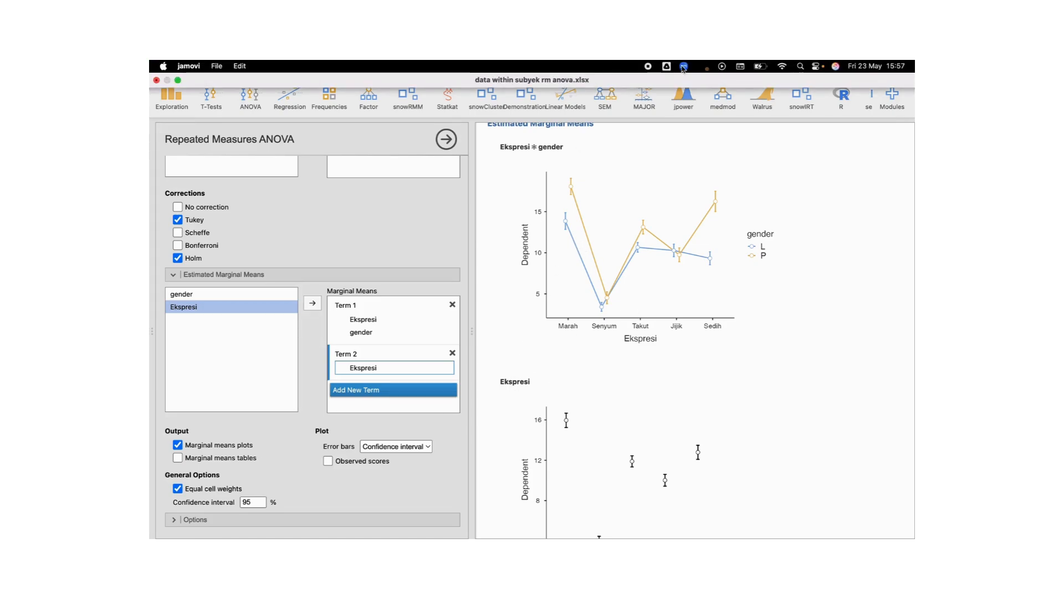